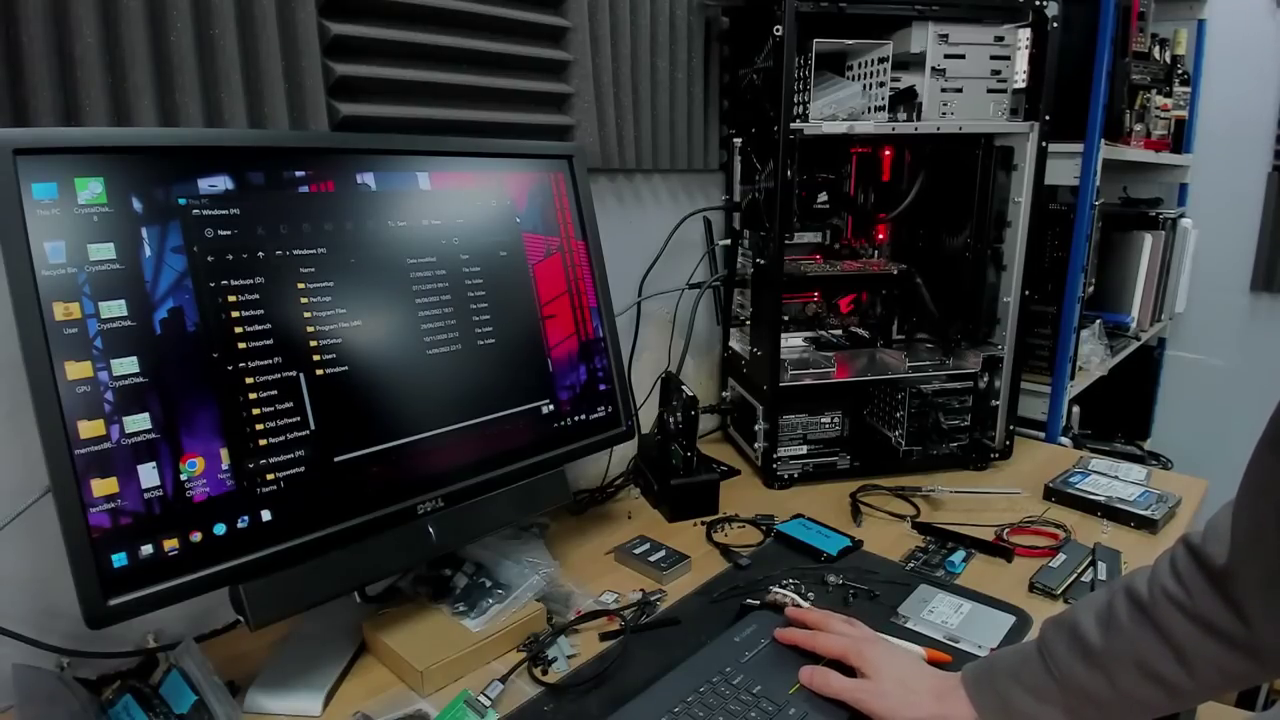
# Go up from the current folder to the This PC drive list in File Explorer
pyautogui.hotkey('alt', 'Up')
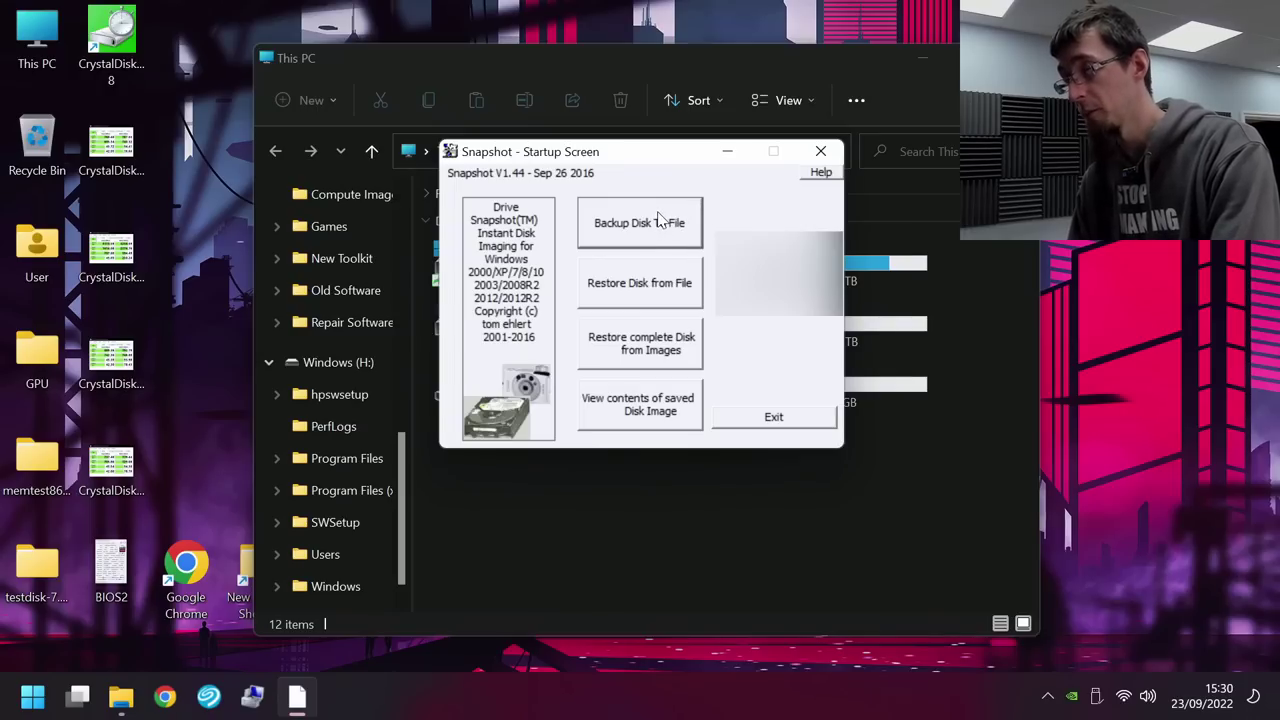
# Start a Backup Disk To File and select all HD5 partitions of the Windows disk
pyautogui.click(659, 220)
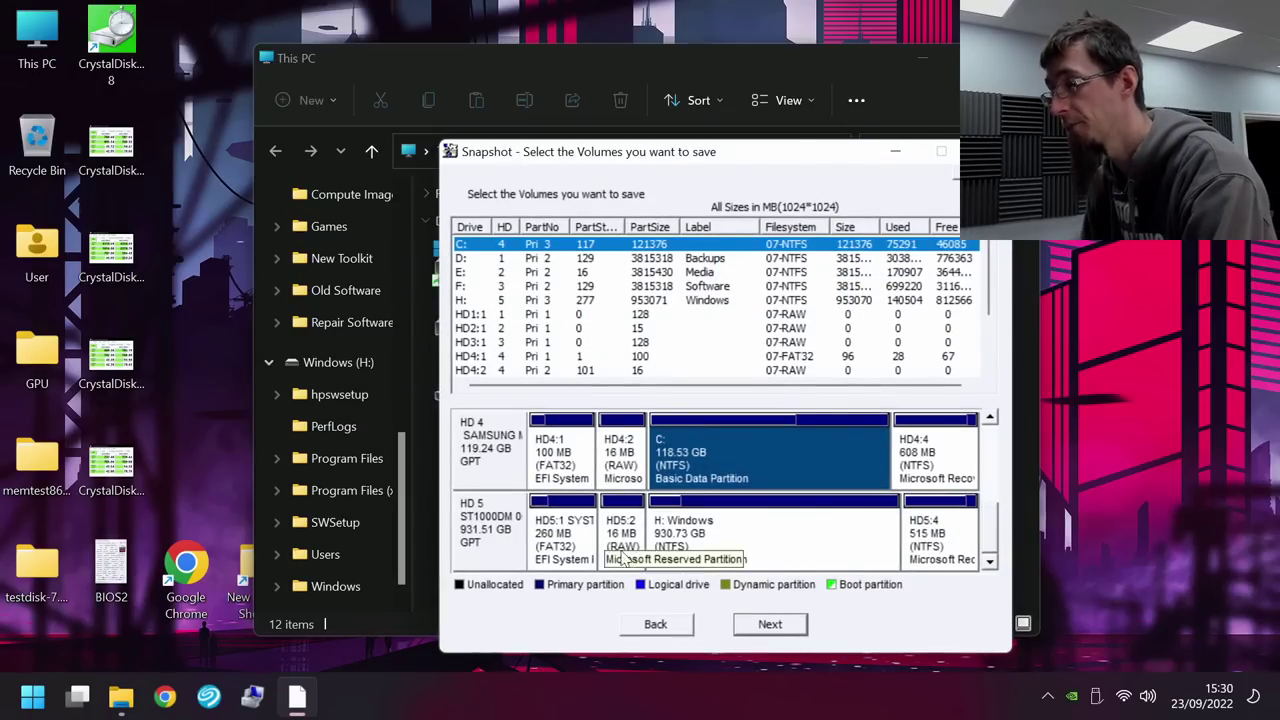
pyautogui.click(585, 550)
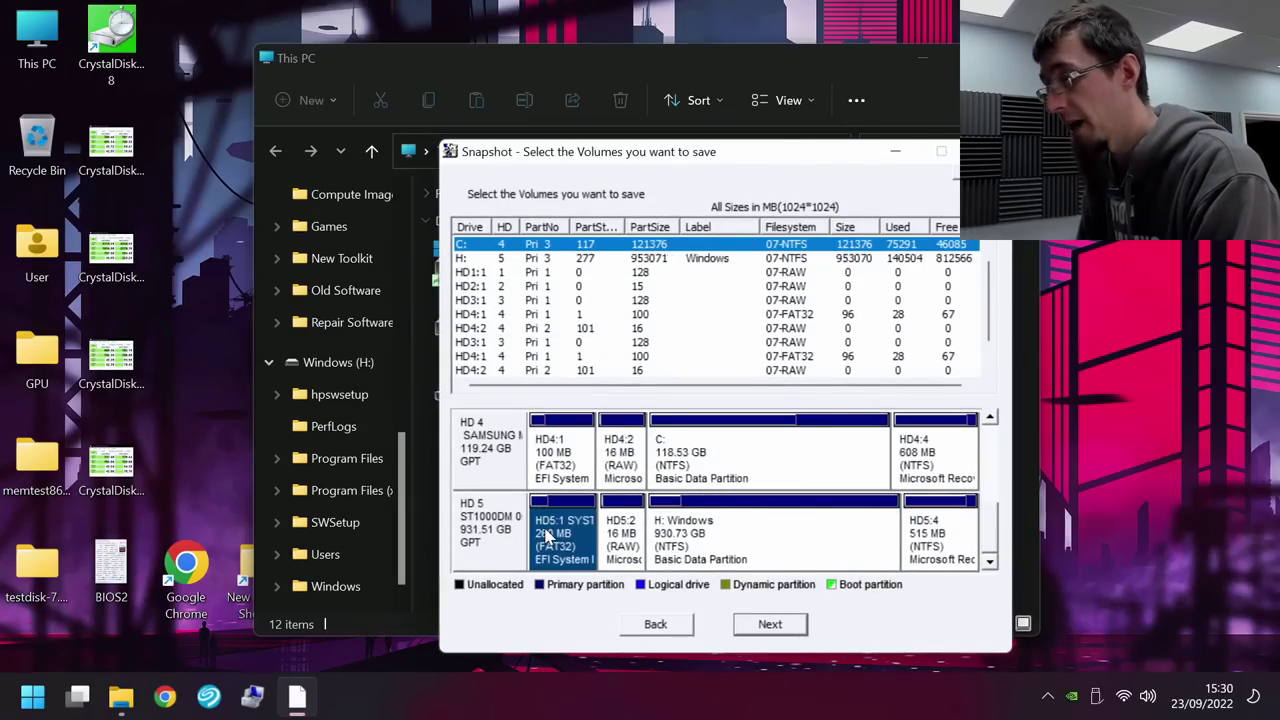
pyautogui.keyDown('shift'); pyautogui.click(958, 542); pyautogui.keyUp('shift')
pyautogui.click(795, 625)
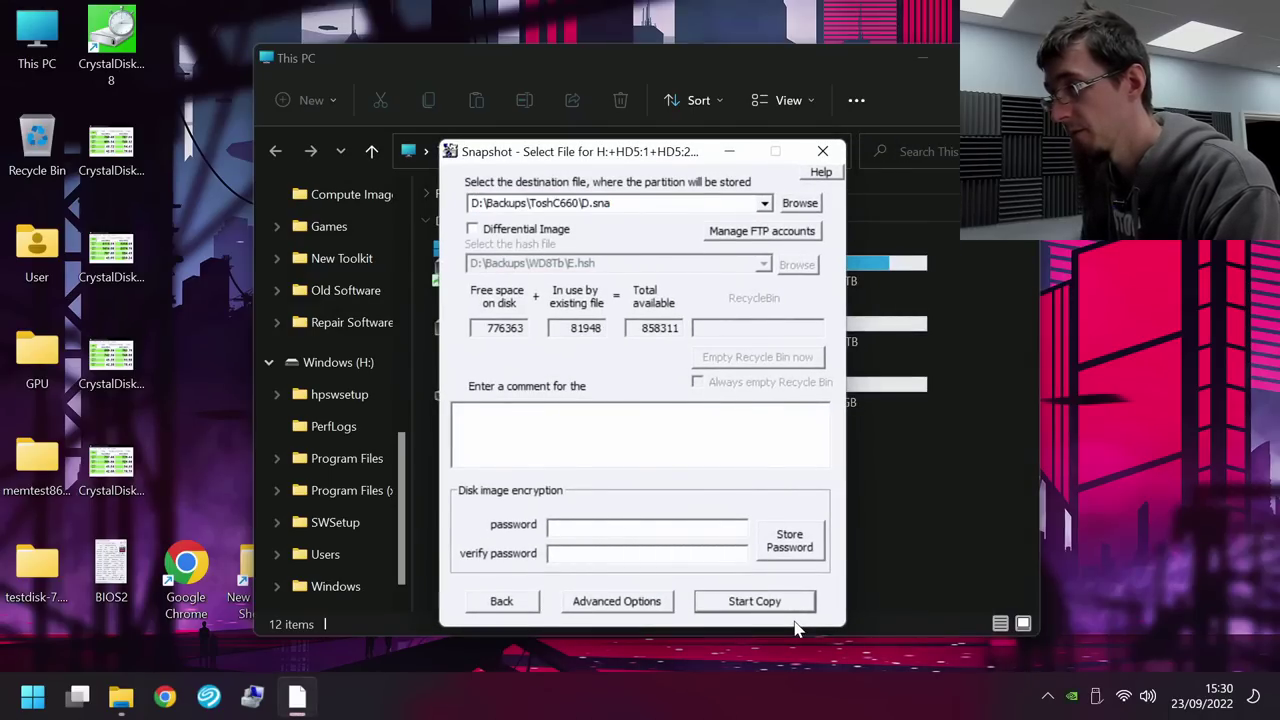
# Set the image path to D:\Backups\HPAIO\$disk.sna, run the copy, and dismiss the report
pyautogui.hotkey('shift', 'End')
pyautogui.hotkey('shift', 'Left')
pyautogui.hotkey('shift', 'Left')
pyautogui.hotkey('shift', 'Left')
pyautogui.hotkey('shift', 'Left')
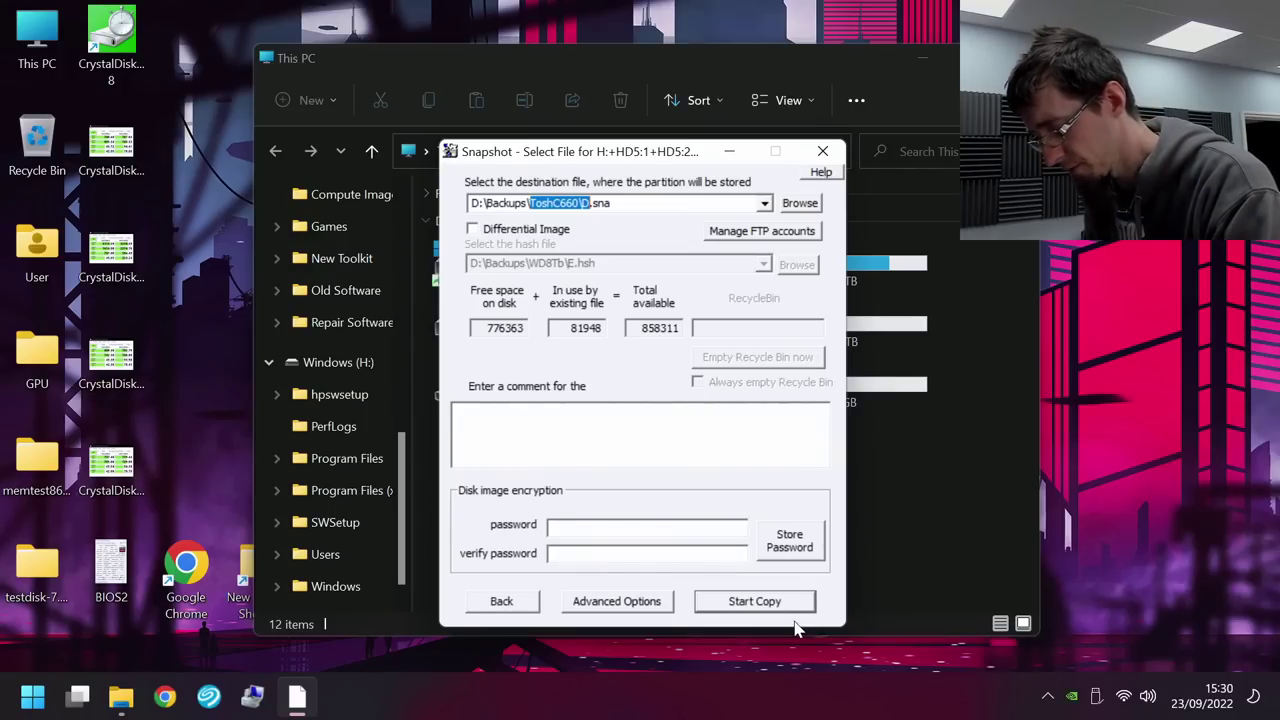
pyautogui.write('HPAIO\\$disk')
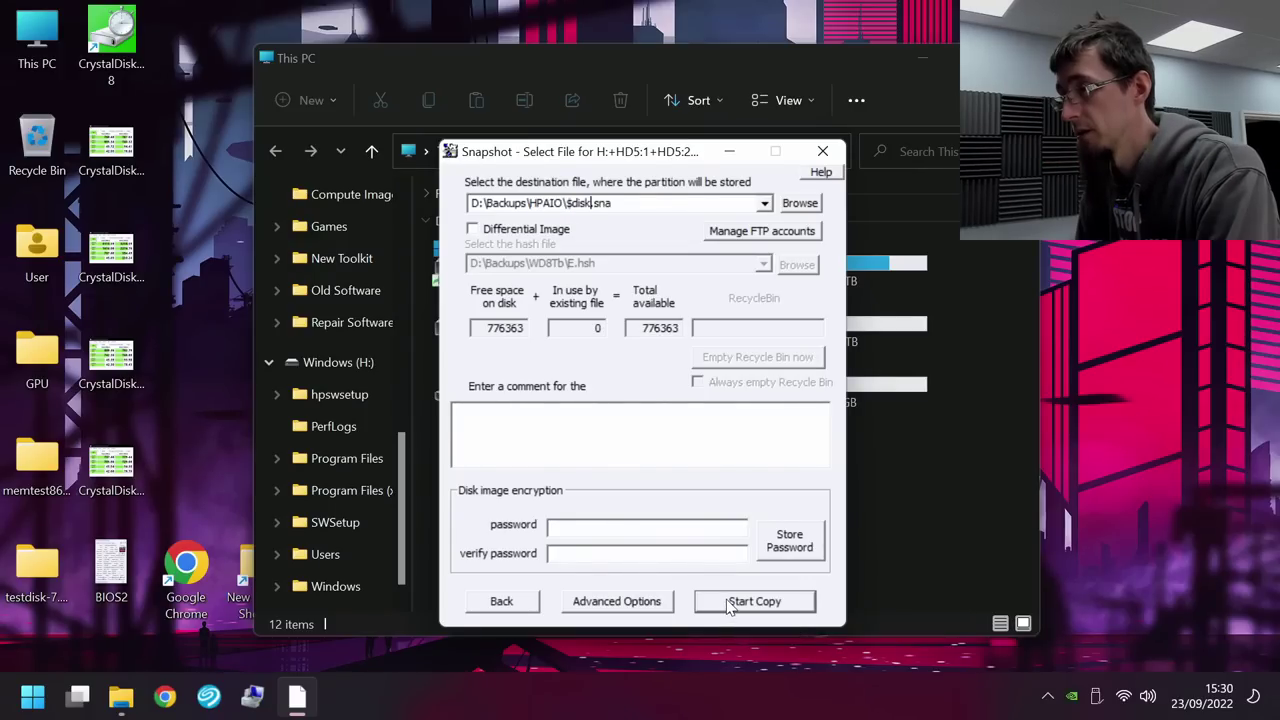
pyautogui.click(730, 602)
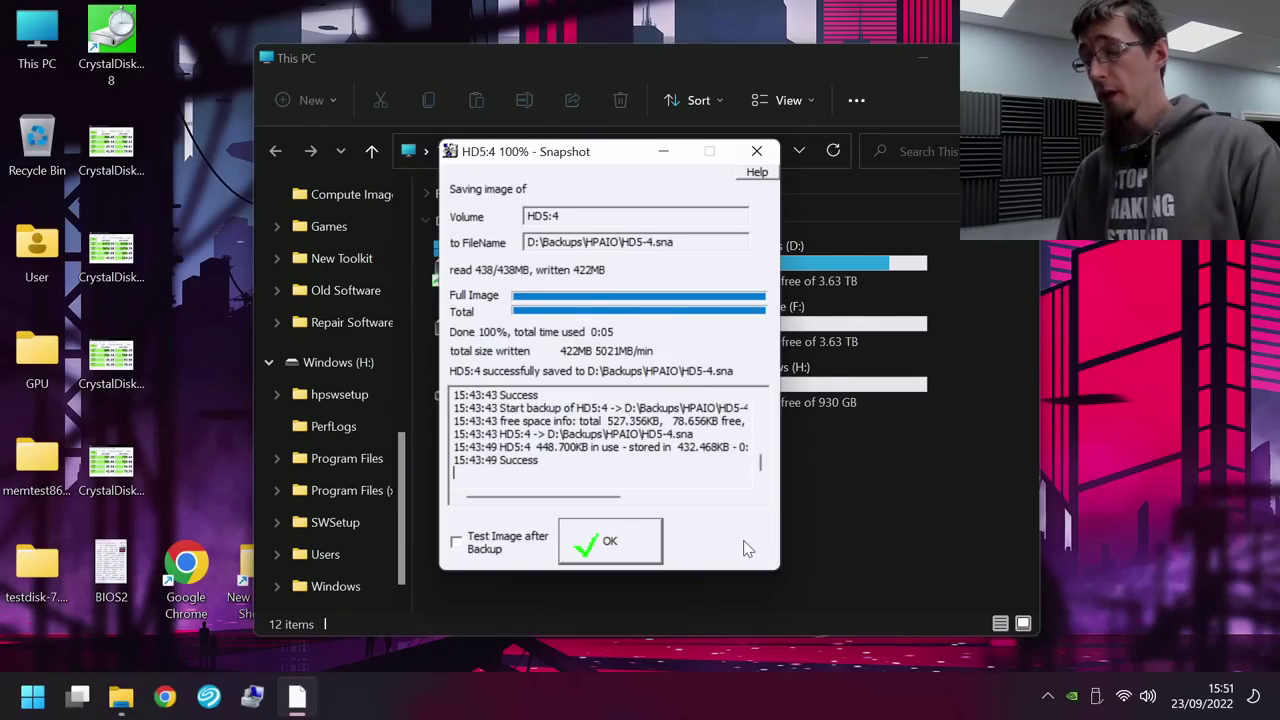
pyautogui.click(612, 542)
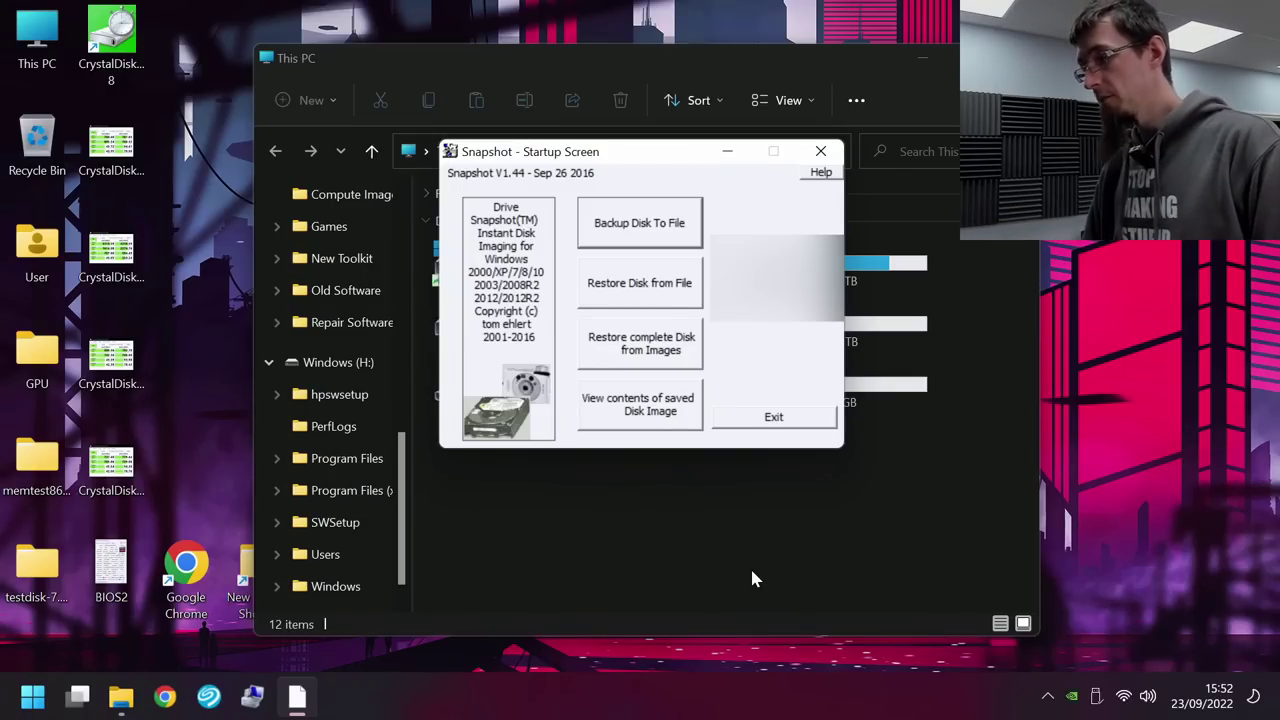
# Close Drive Snapshot and view Windows (H:) properties, showing 137 GB used of 930 GB
pyautogui.press('Escape')
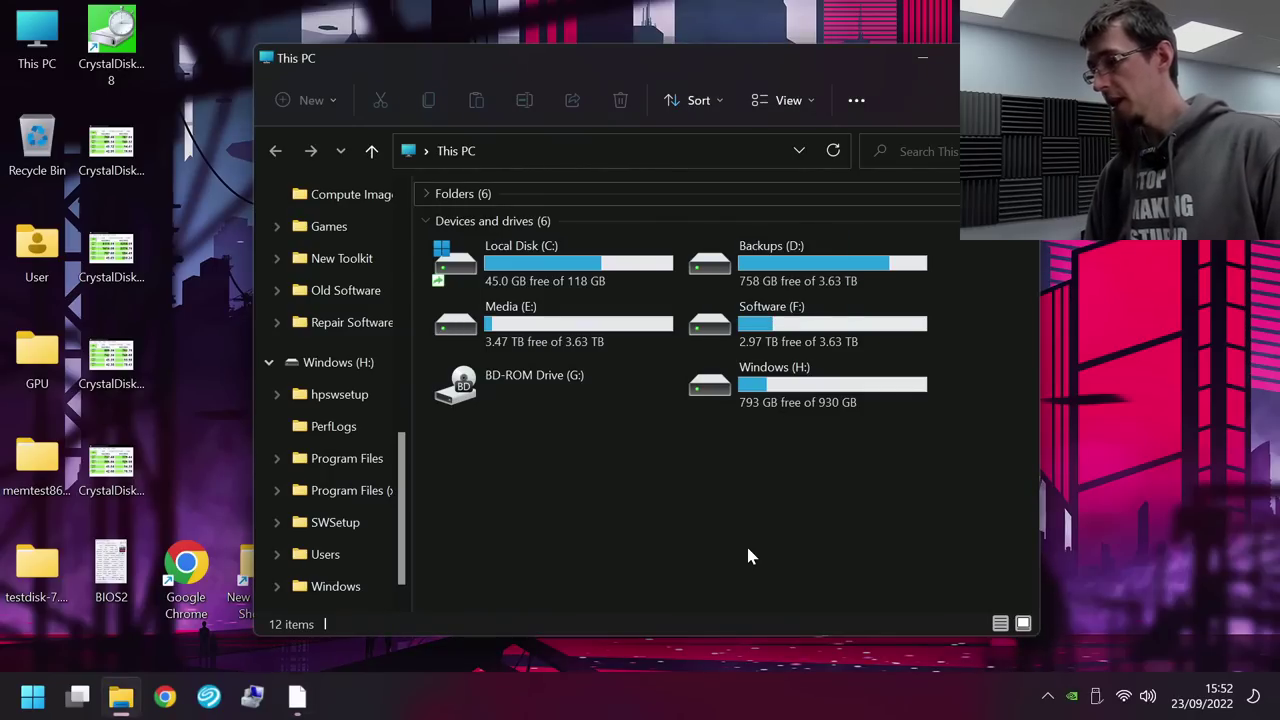
pyautogui.rightClick(780, 390)
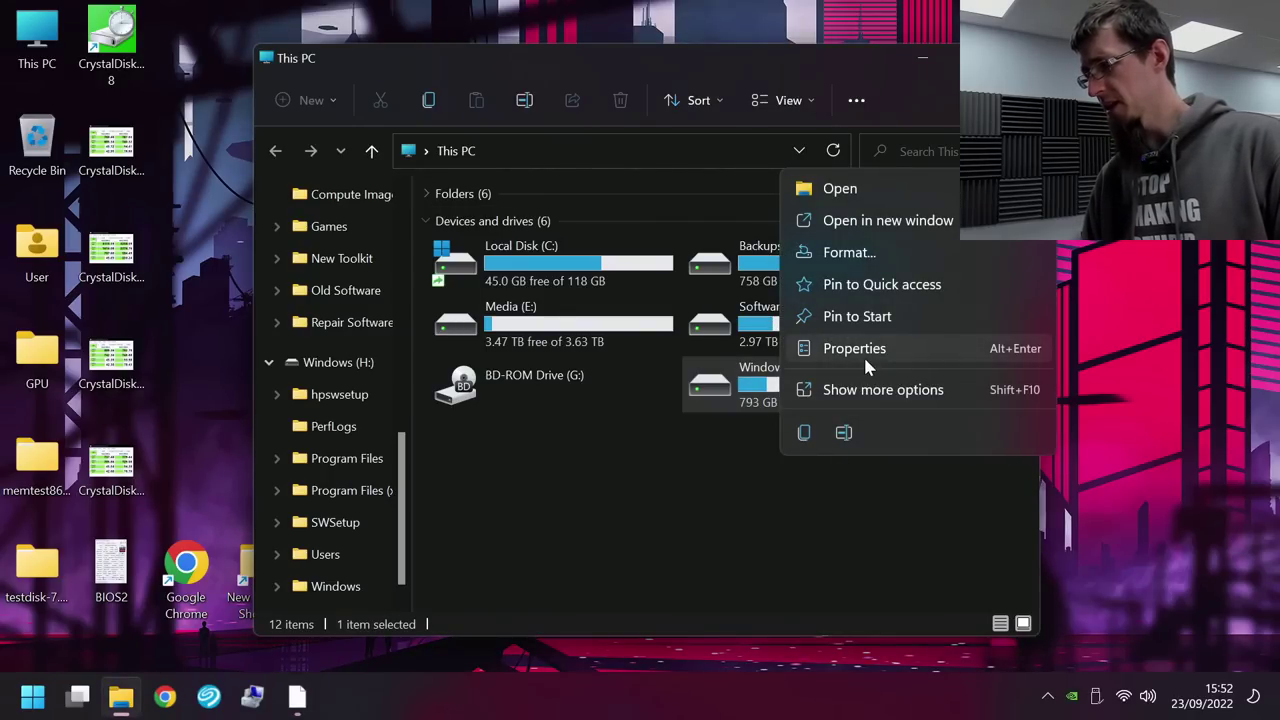
pyautogui.click(860, 350)
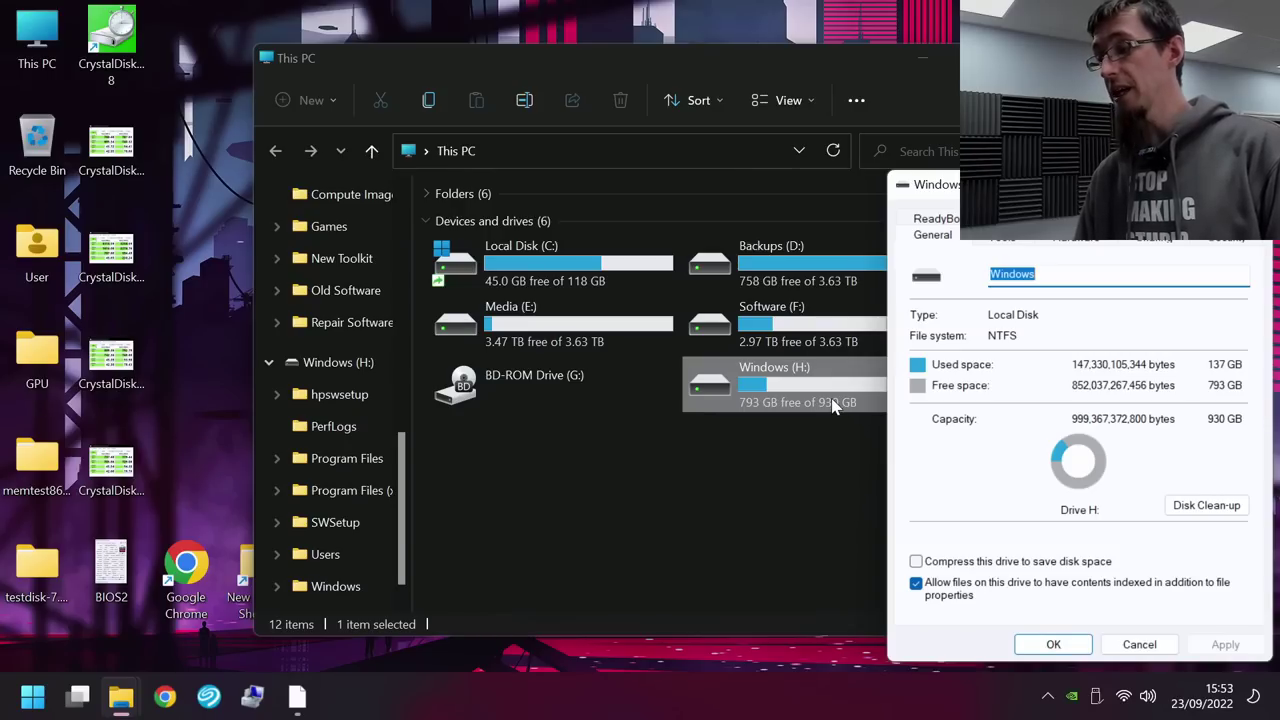
pyautogui.click(800, 402)
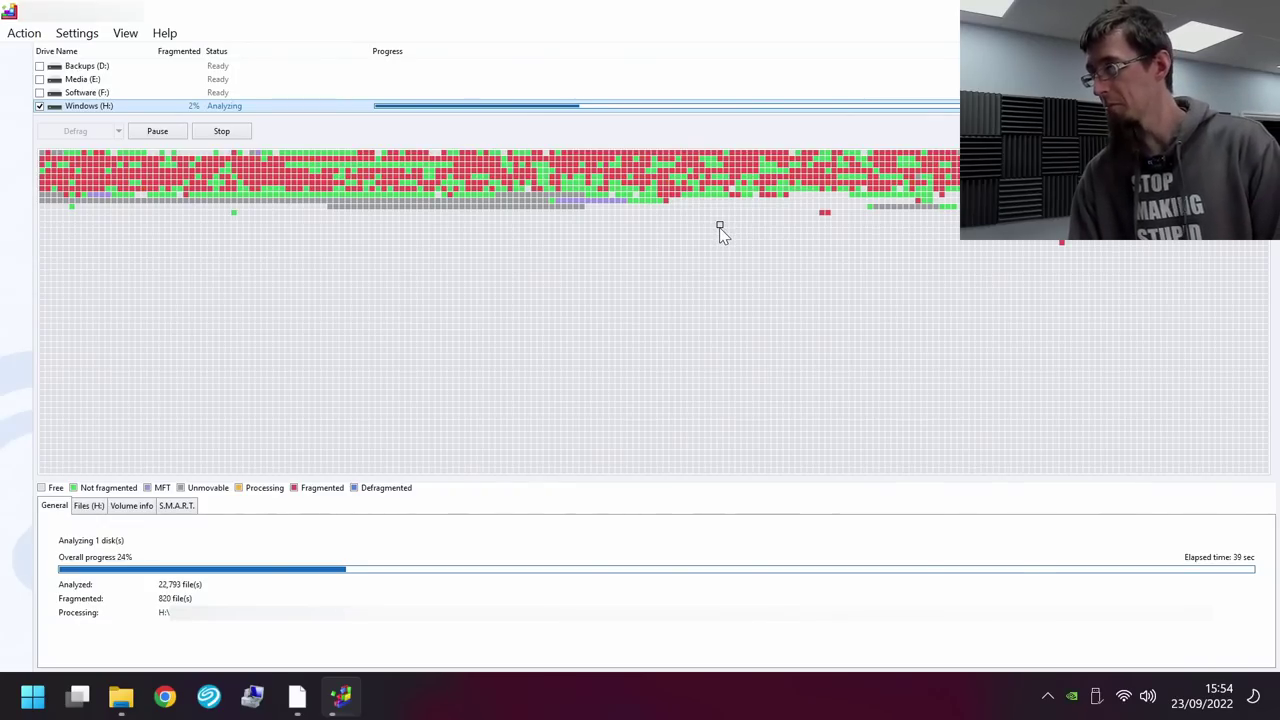
# Review the Auslogics Disk Defrag fragmentation analysis and cluster map for Windows (H:)
pyautogui.moveTo(679, 186)
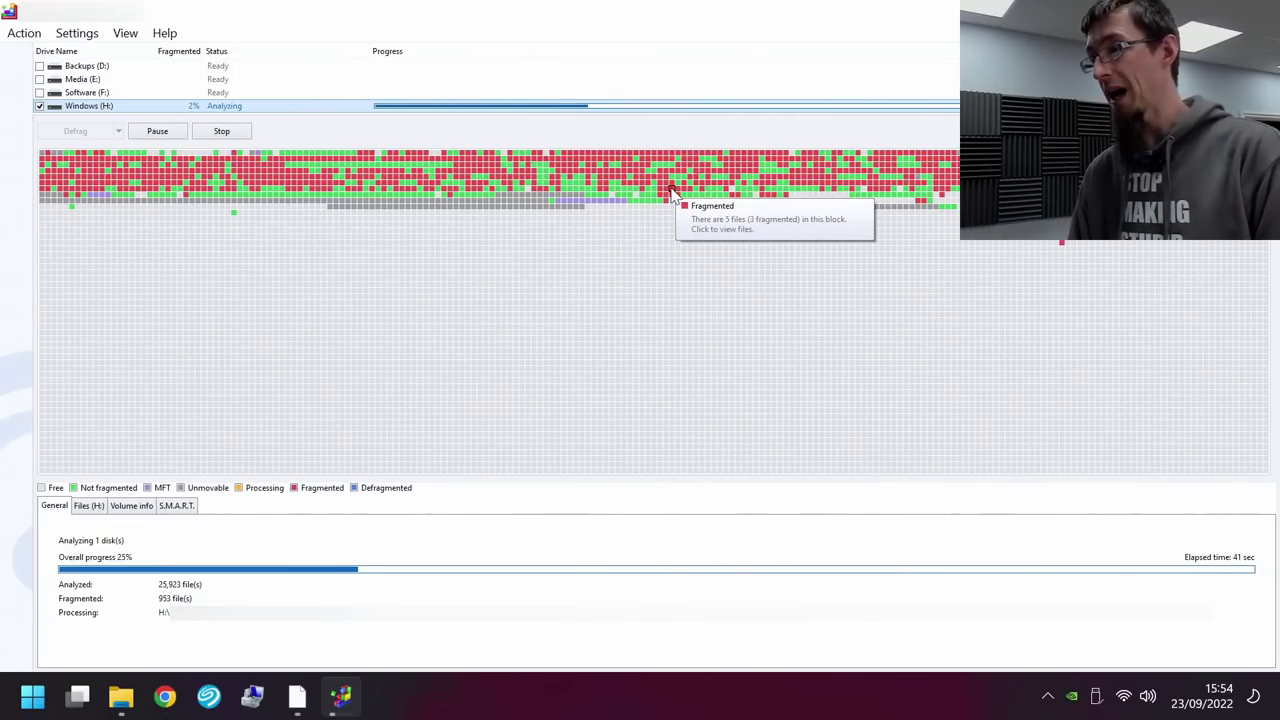
pyautogui.moveTo(804, 264)
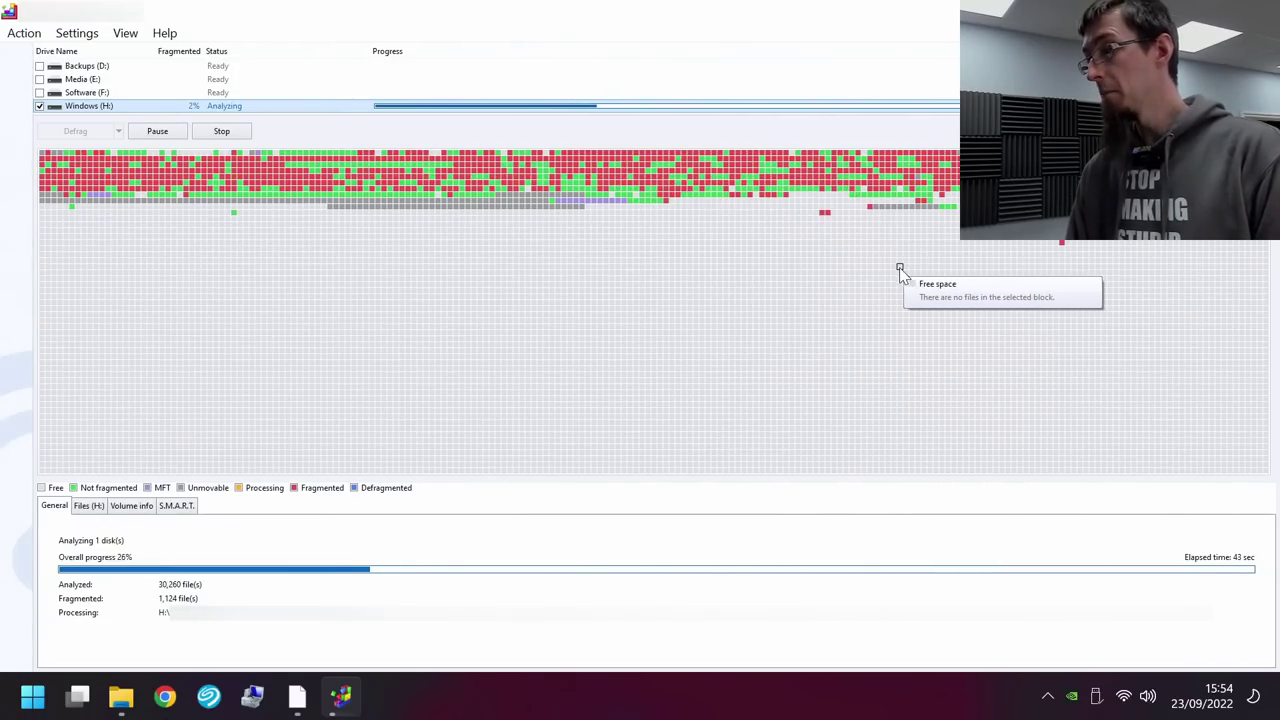
pyautogui.moveTo(1062, 247)
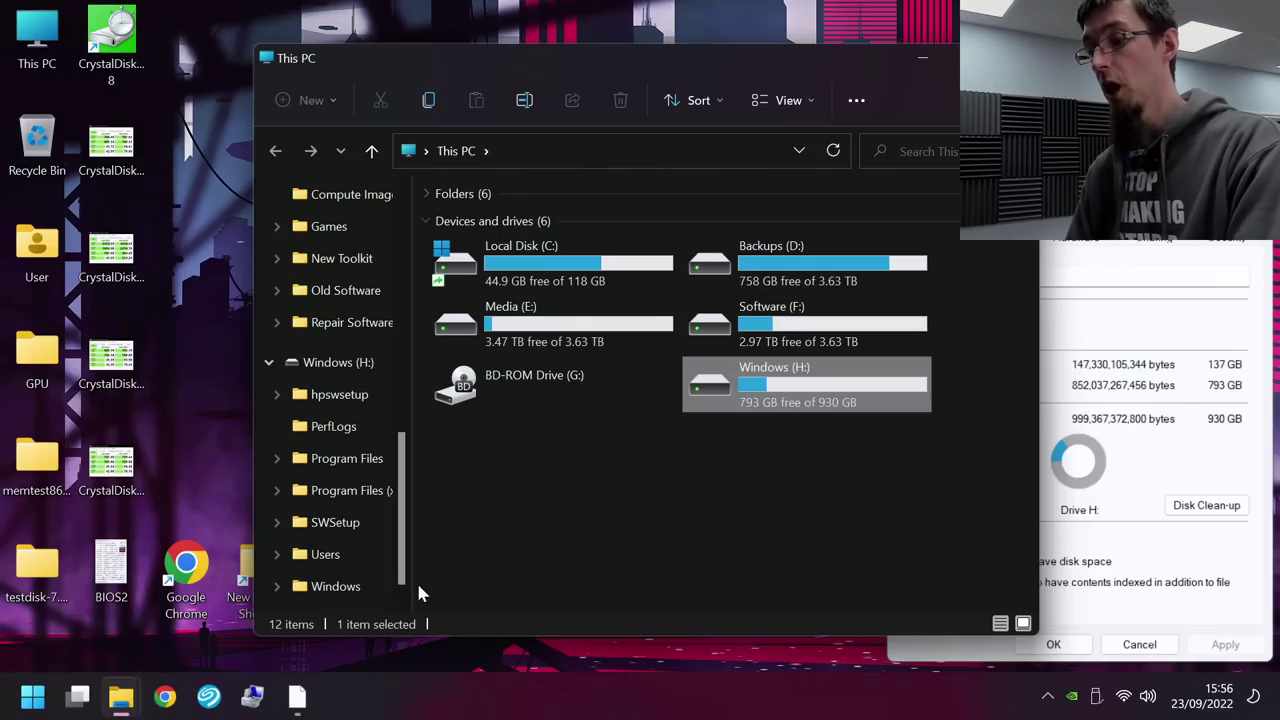
# Open Disk Management from the Win+X menu and bring up Disk 4's Windows (H:) partition actions
pyautogui.click(36, 698)
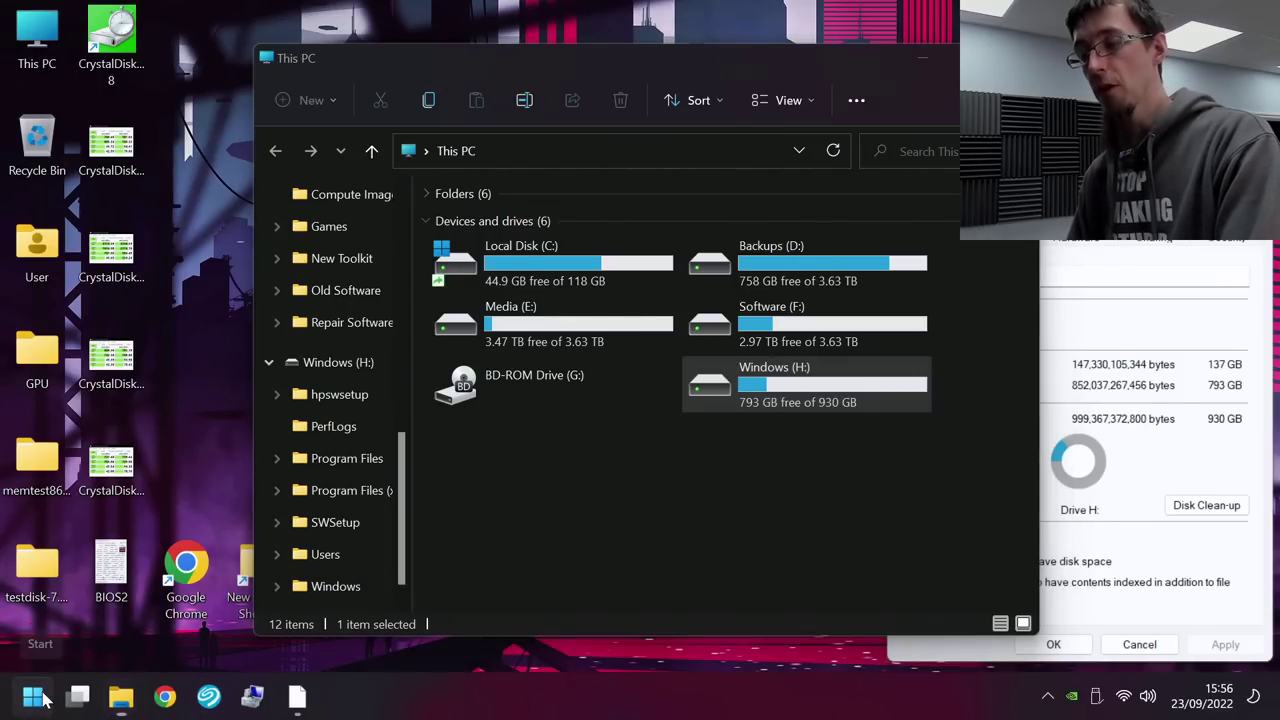
pyautogui.rightClick(42, 698)
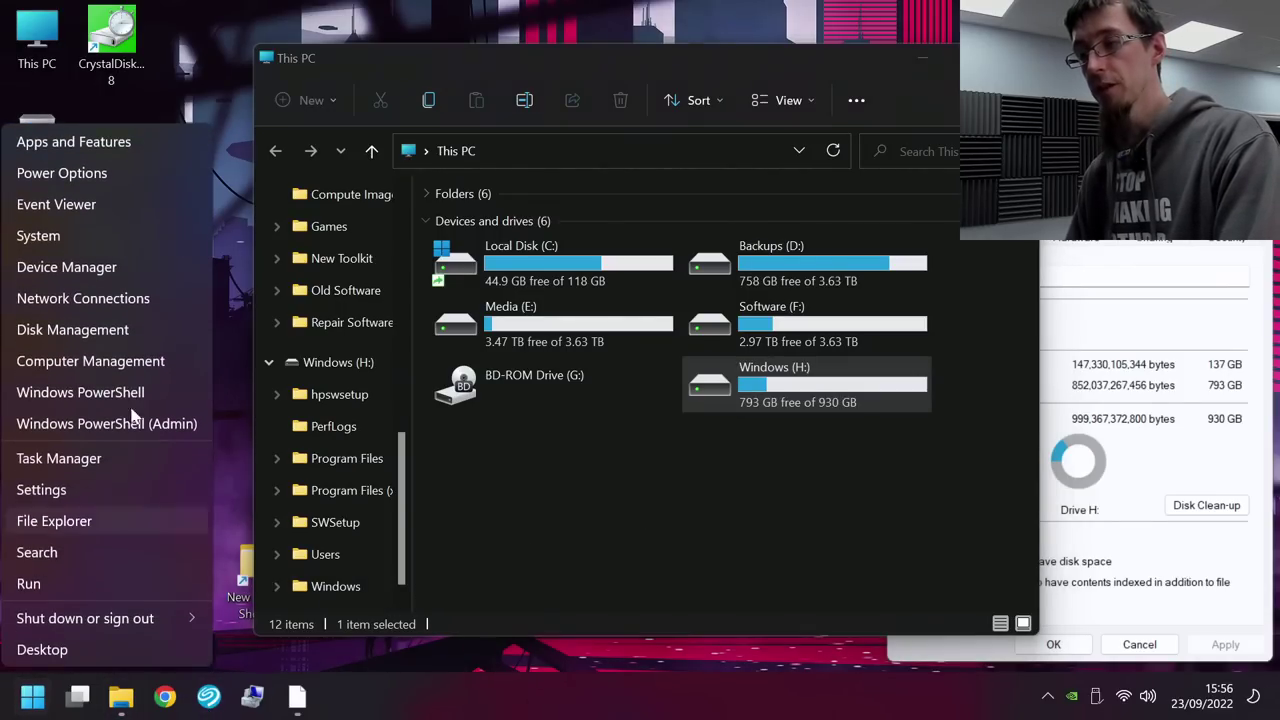
pyautogui.click(140, 324)
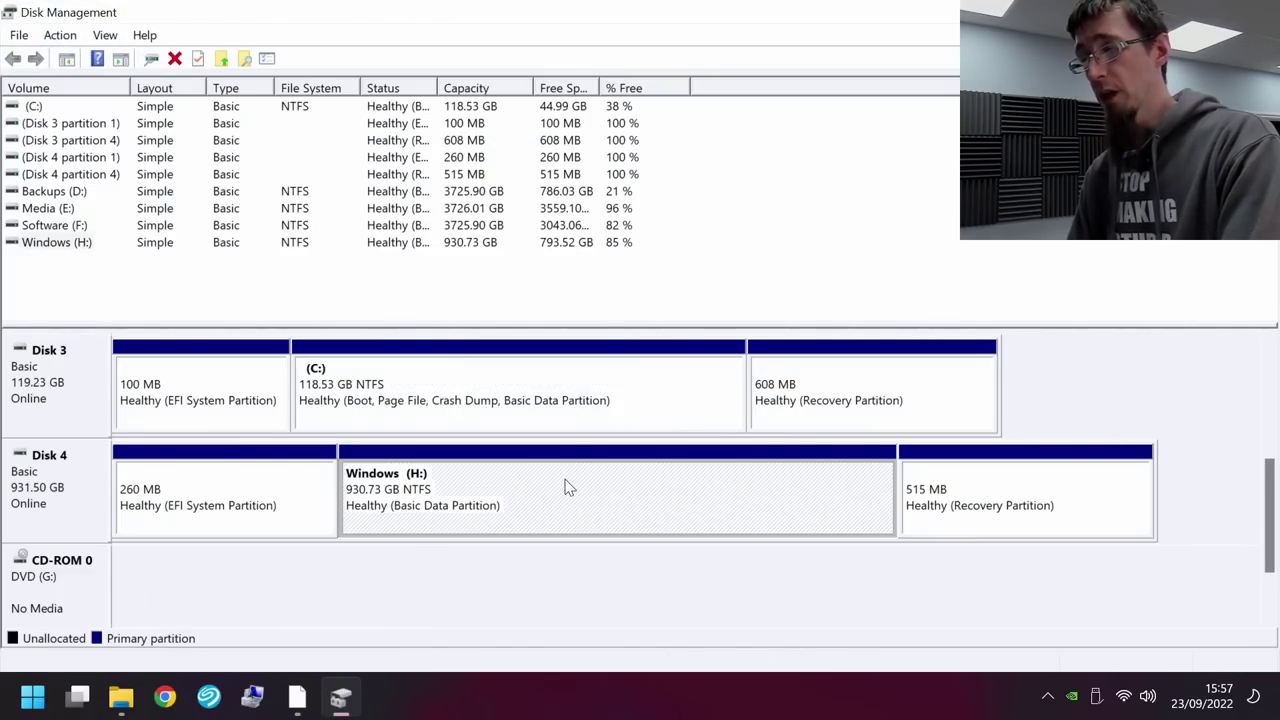
pyautogui.rightClick(565, 487)
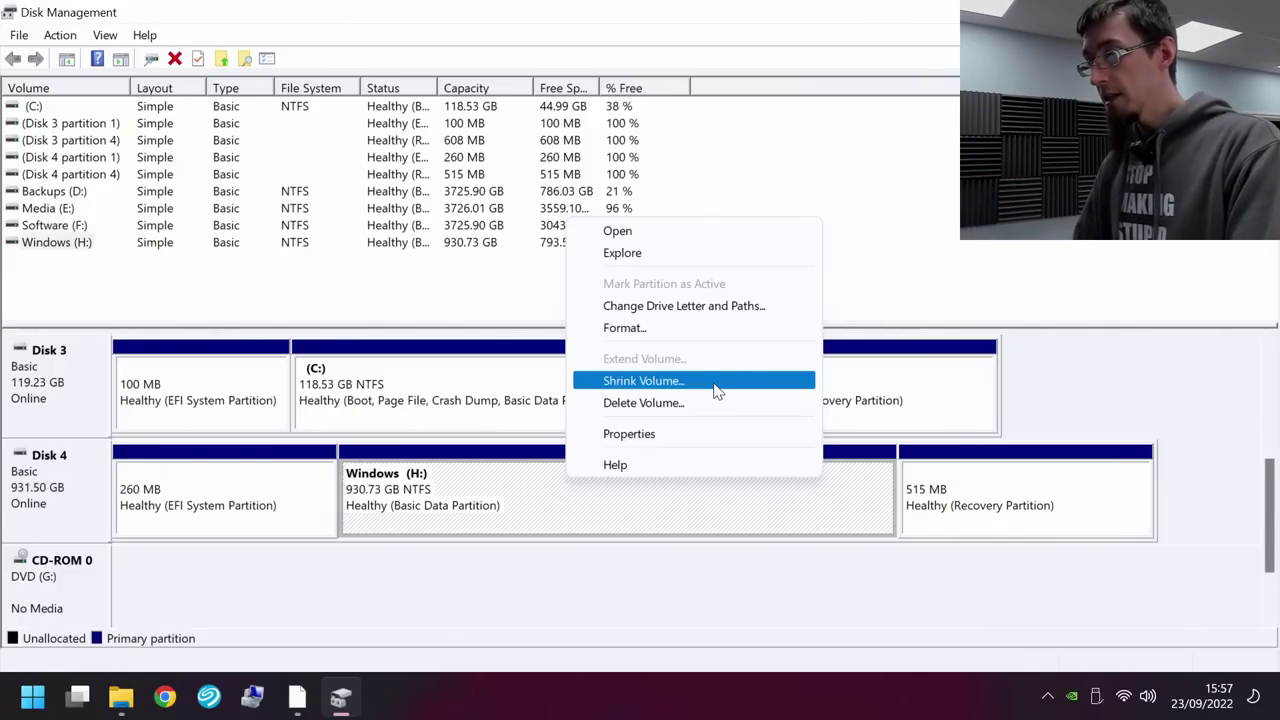
# Open Shrink Volume for H: (781039 MB shrinkable) and select the leading 781 of the amount
pyautogui.click(714, 386)
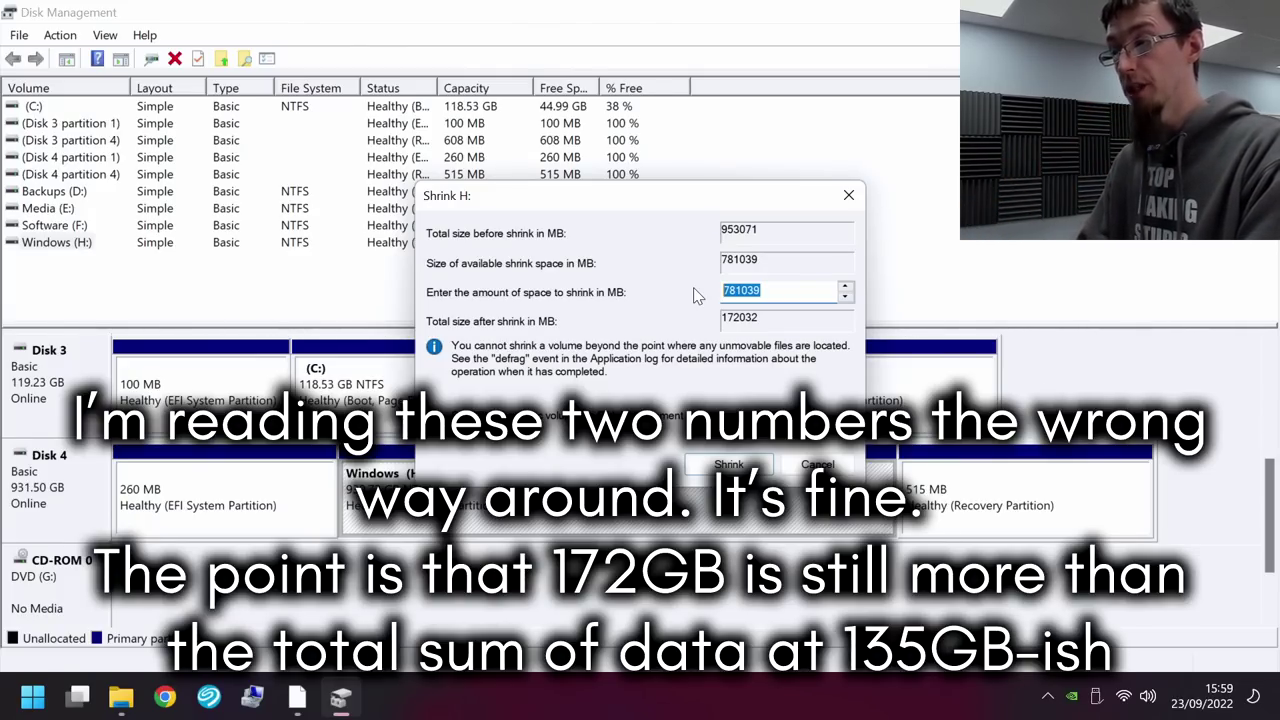
pyautogui.press('Right')
pyautogui.press('Left')
pyautogui.press('Left')
pyautogui.press('Left')
pyautogui.press('Left')
pyautogui.press('Left')
pyautogui.press('Left')
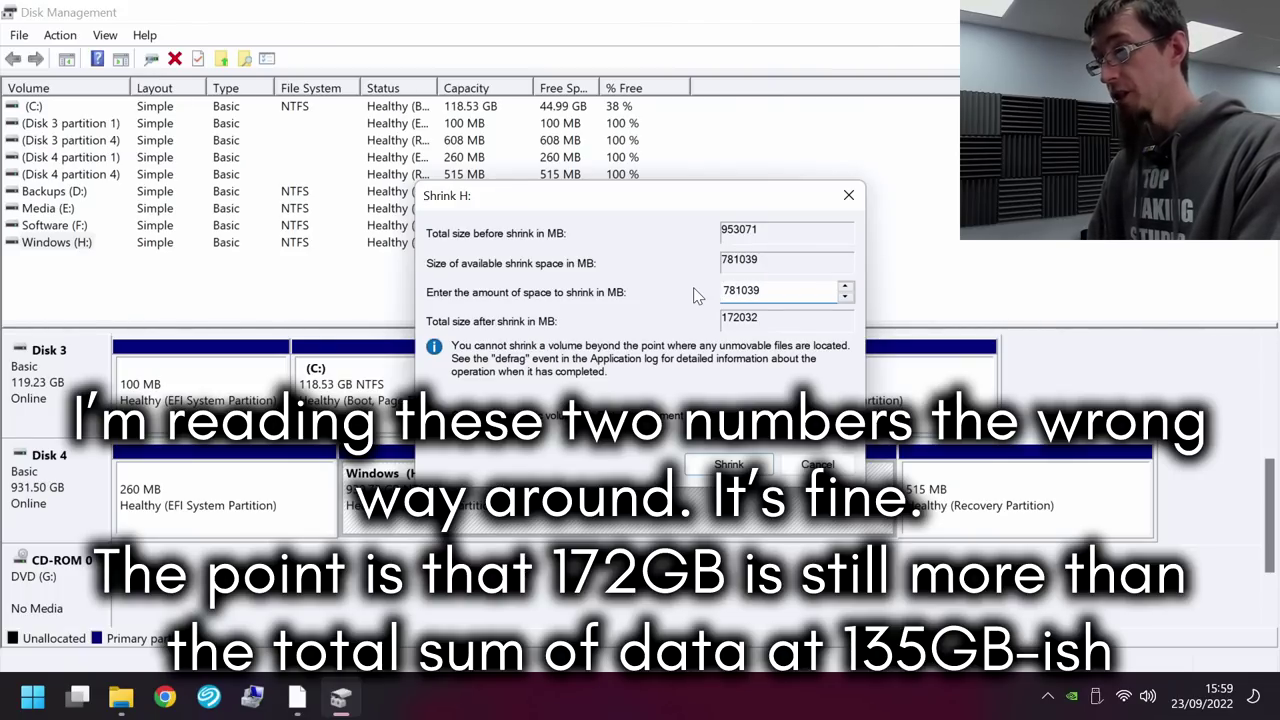
pyautogui.hotkey('shift', 'Right')
pyautogui.hotkey('shift', 'Right')
pyautogui.hotkey('shift', 'Right')
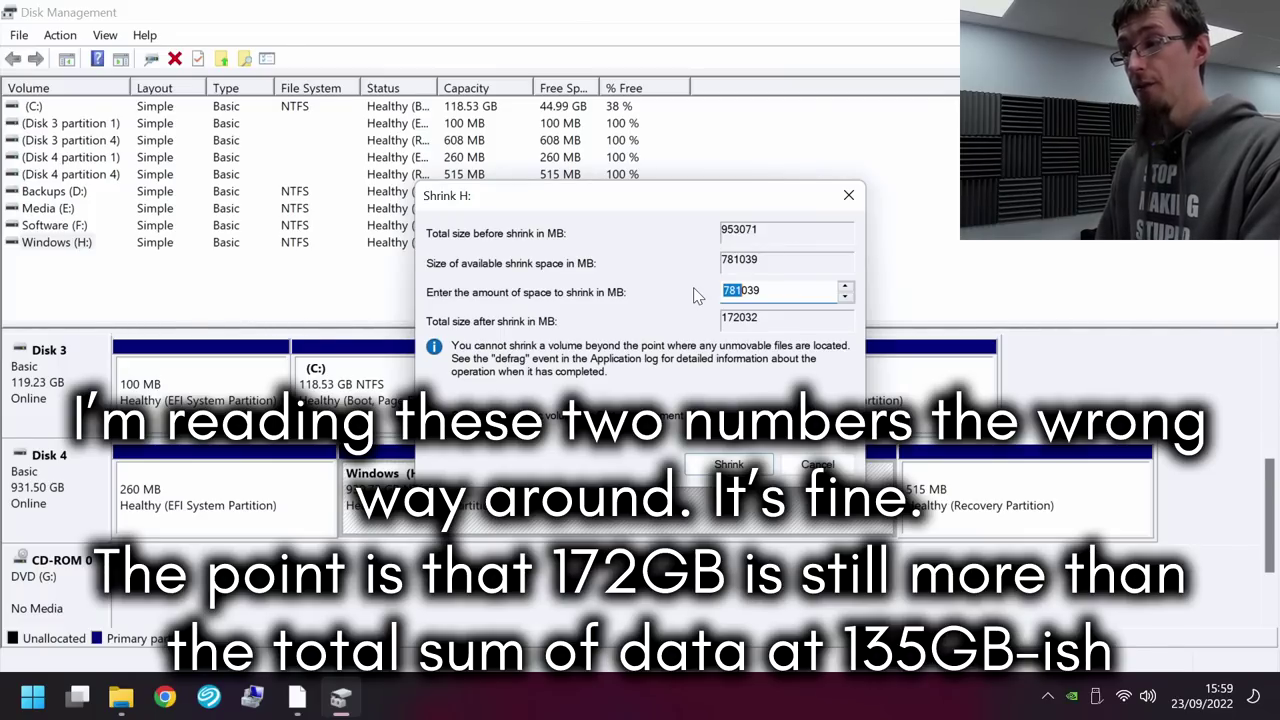
# Pick H.sna from the HPaio folder for restore and view its info: 279415 MB required
pyautogui.click(297, 703)
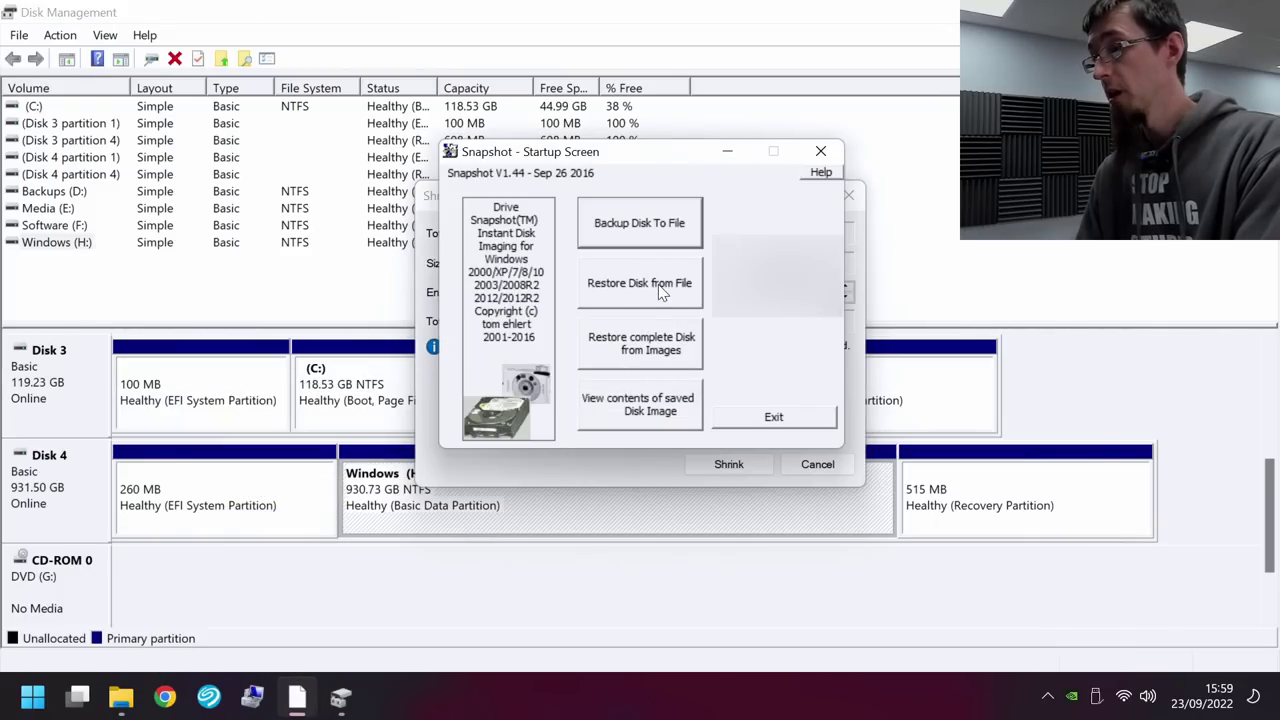
pyautogui.click(658, 285)
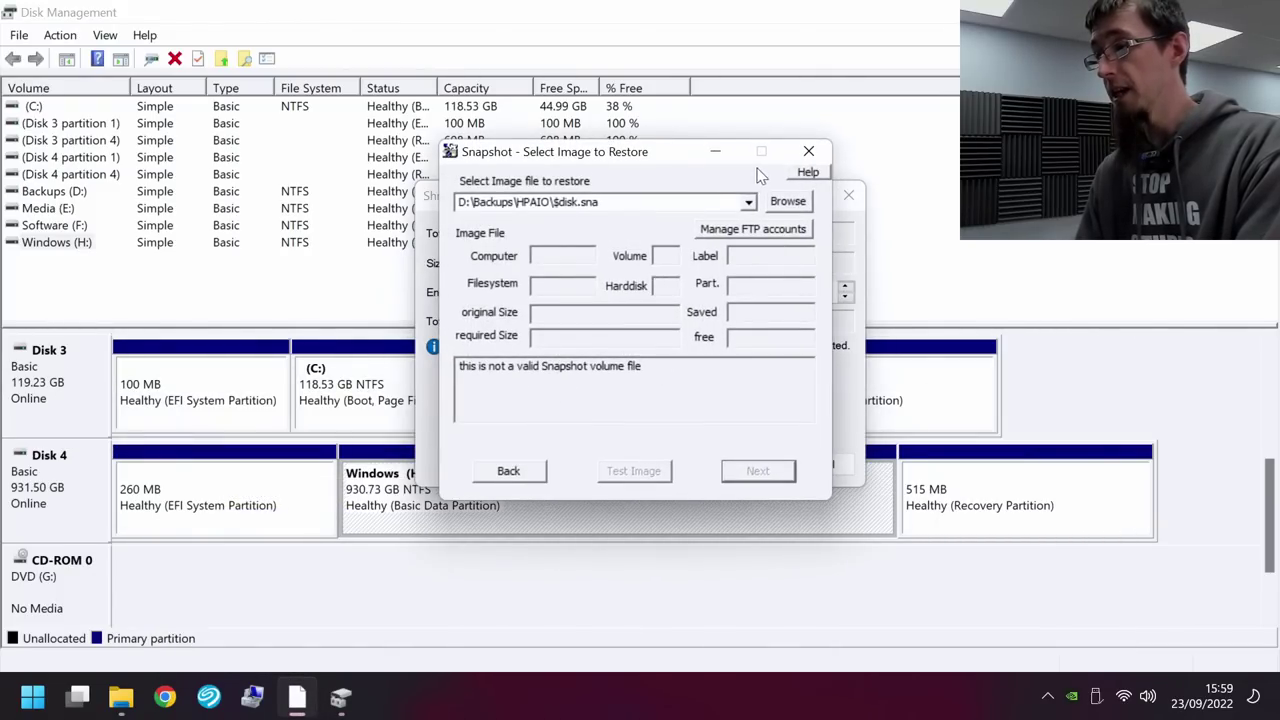
pyautogui.click(788, 202)
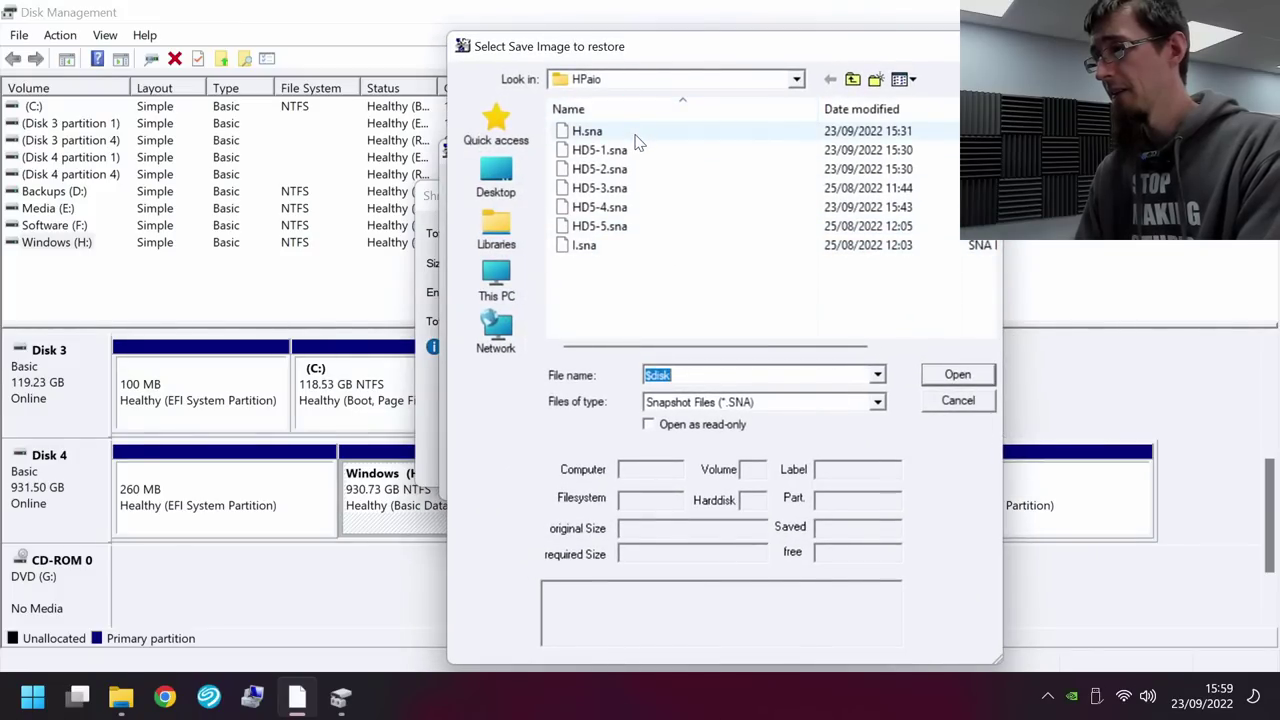
pyautogui.click(636, 141)
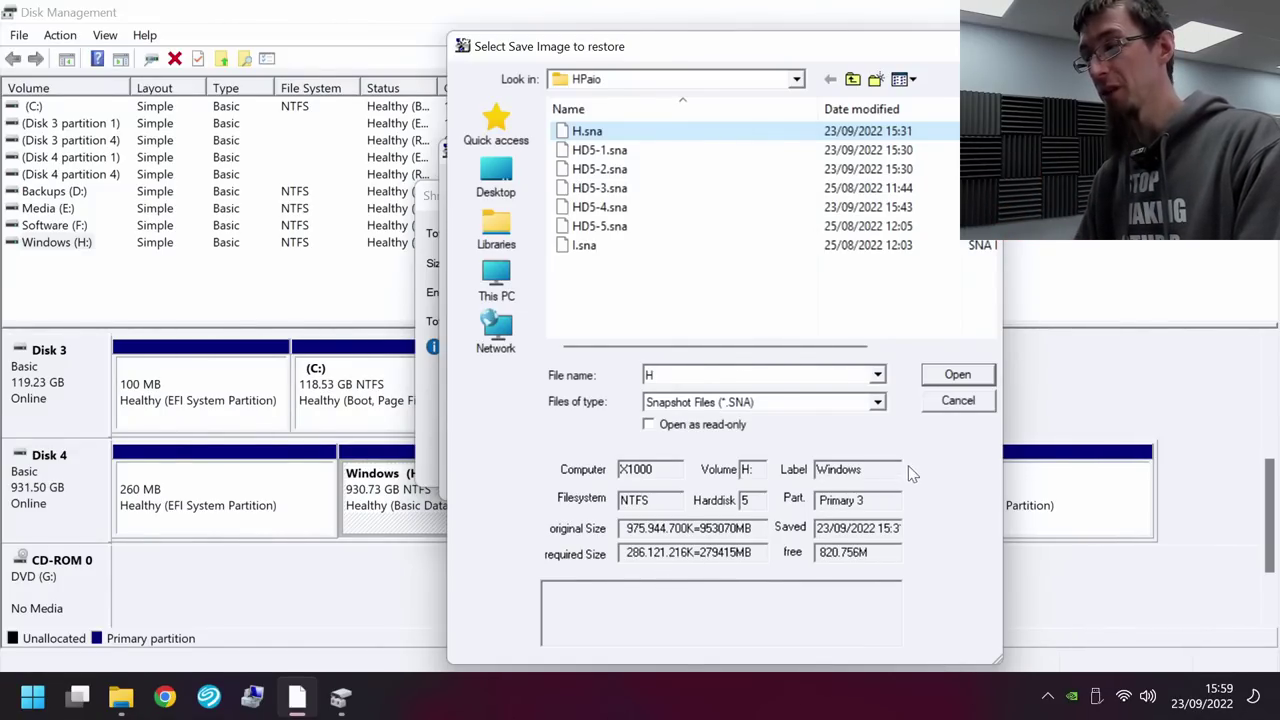
pyautogui.click(966, 401)
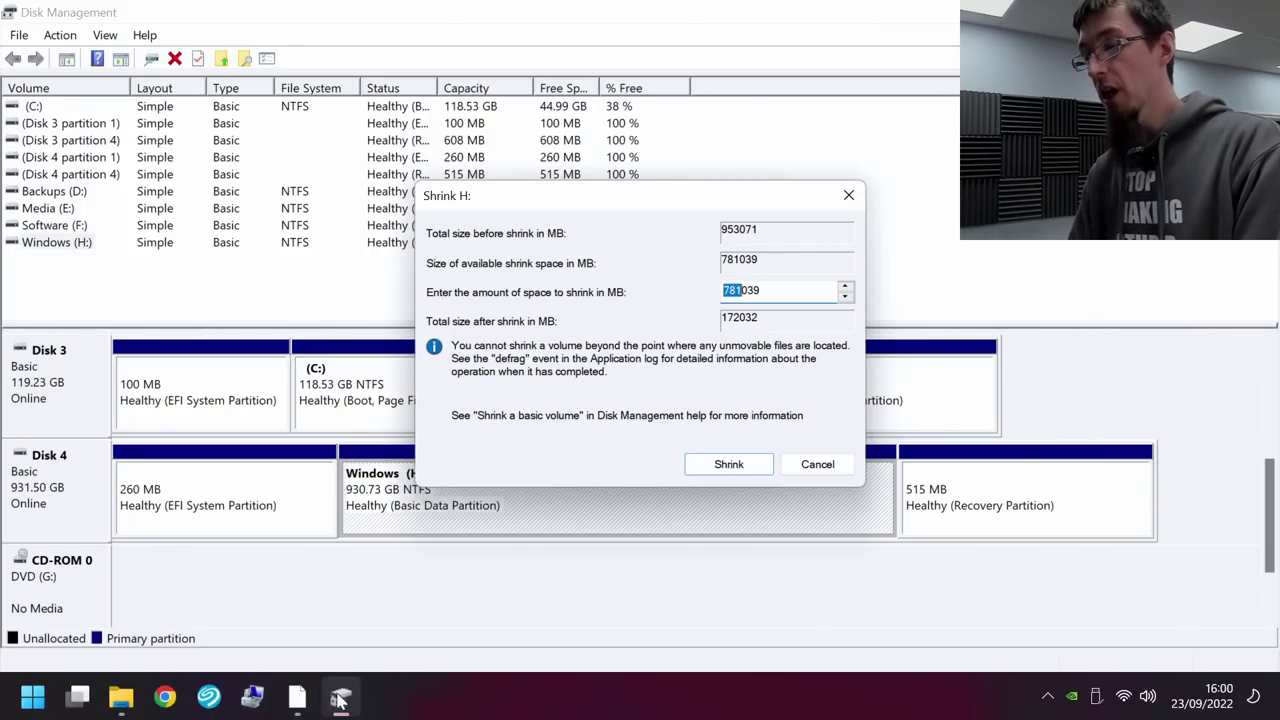
# Compare H.sna's required size with the Shrink H: figures, then refocus the shrink amount field
pyautogui.click(297, 697)
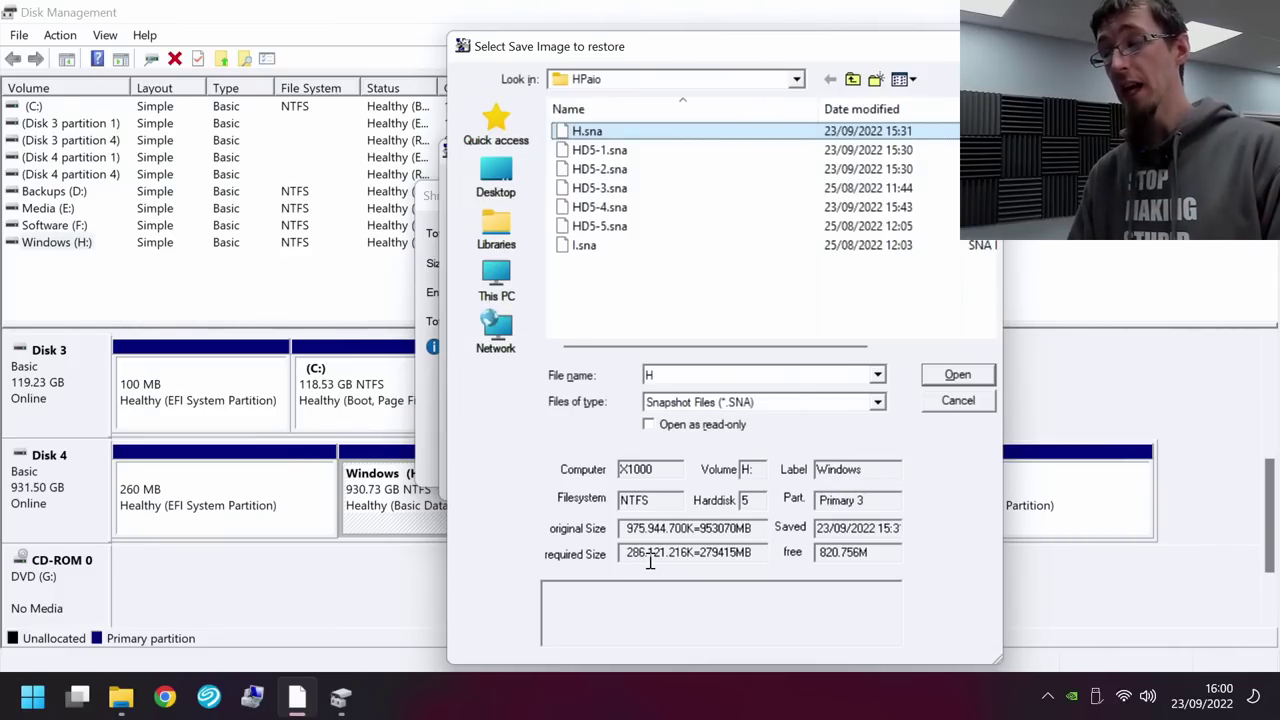
pyautogui.press('Return')
pyautogui.click(790, 556)
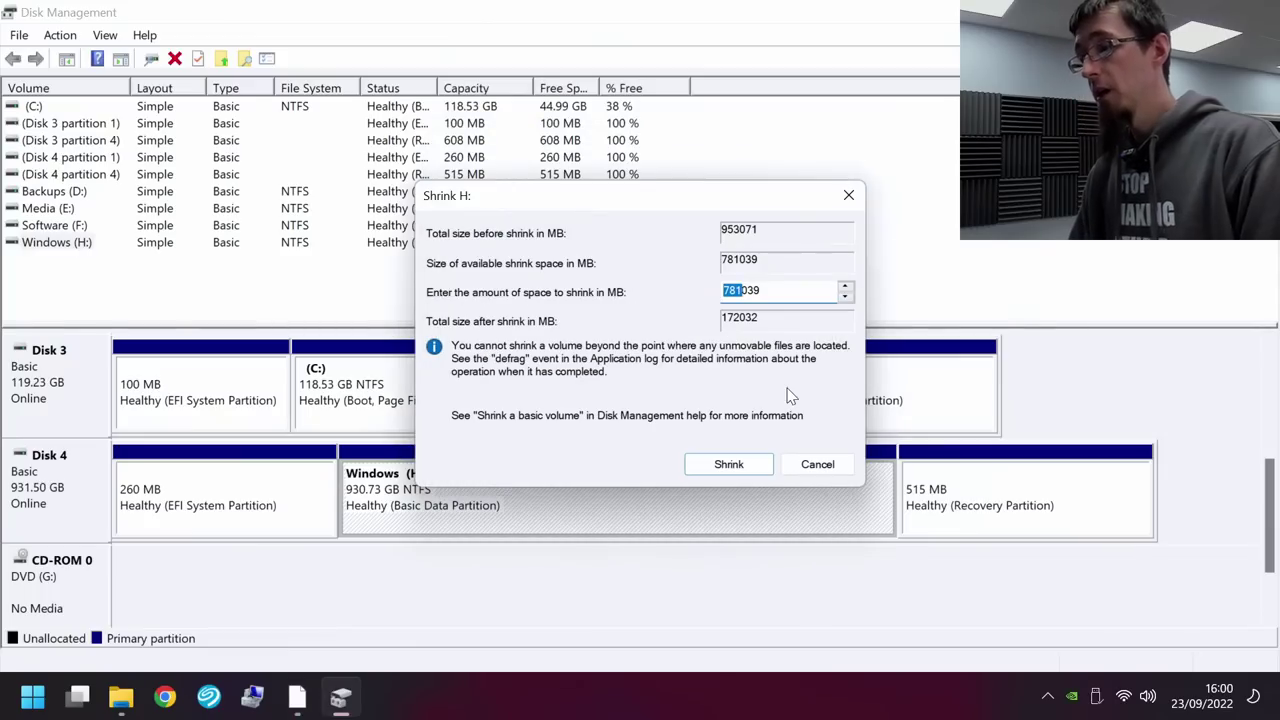
pyautogui.click(775, 293)
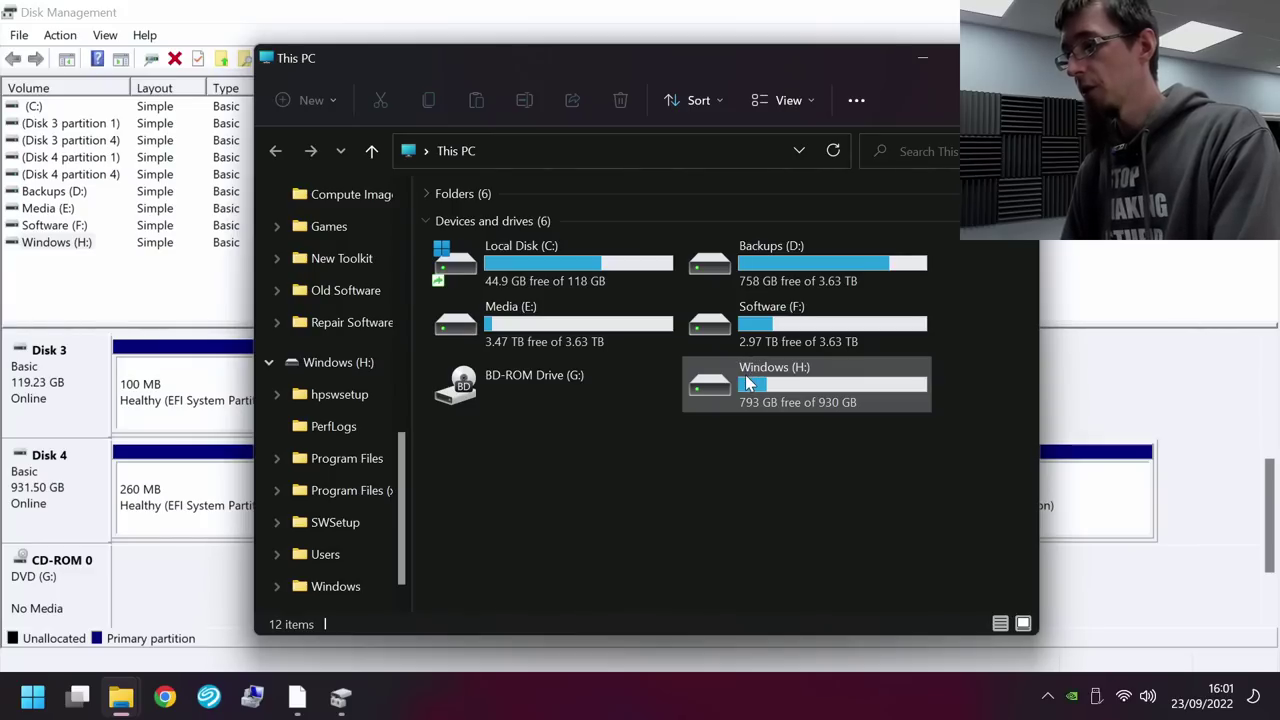
# Open the Windows (H:) drive and turn on Hidden items in its view
pyautogui.doubleClick(750, 372)
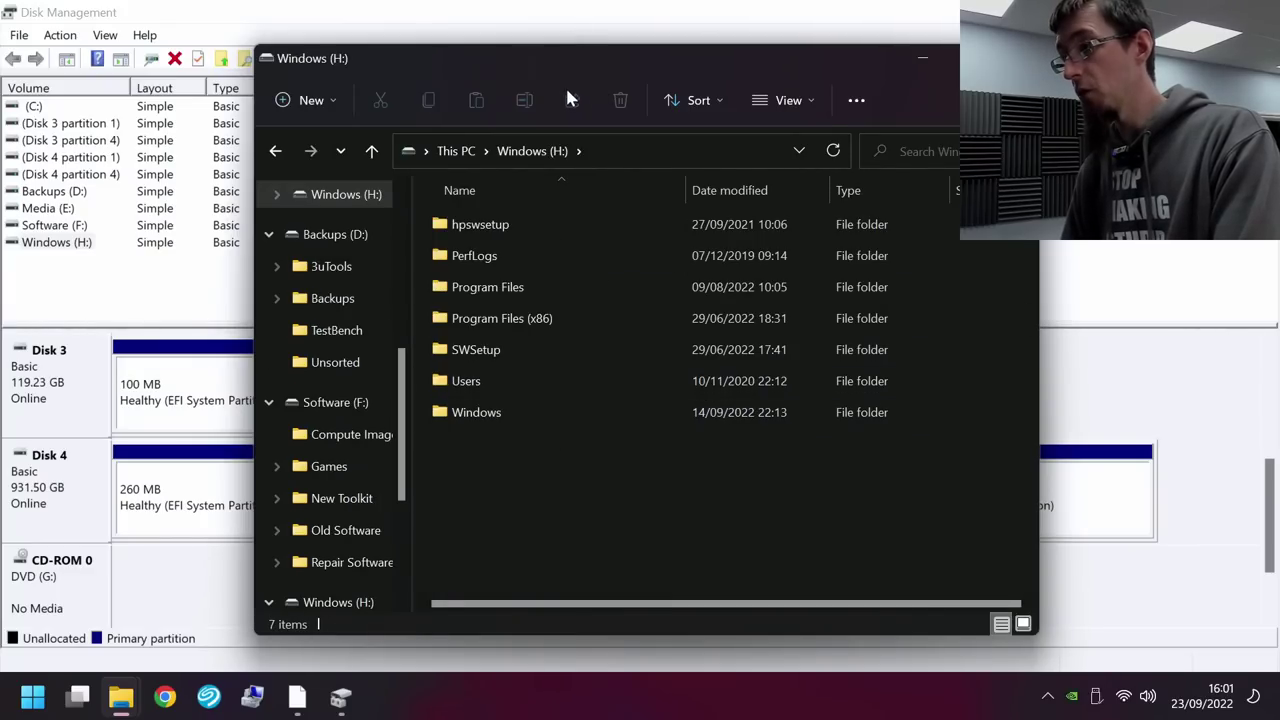
pyautogui.click(786, 100)
pyautogui.moveTo(790, 440)
pyautogui.click(980, 606)
pyautogui.scroll(-3, 800, 481)
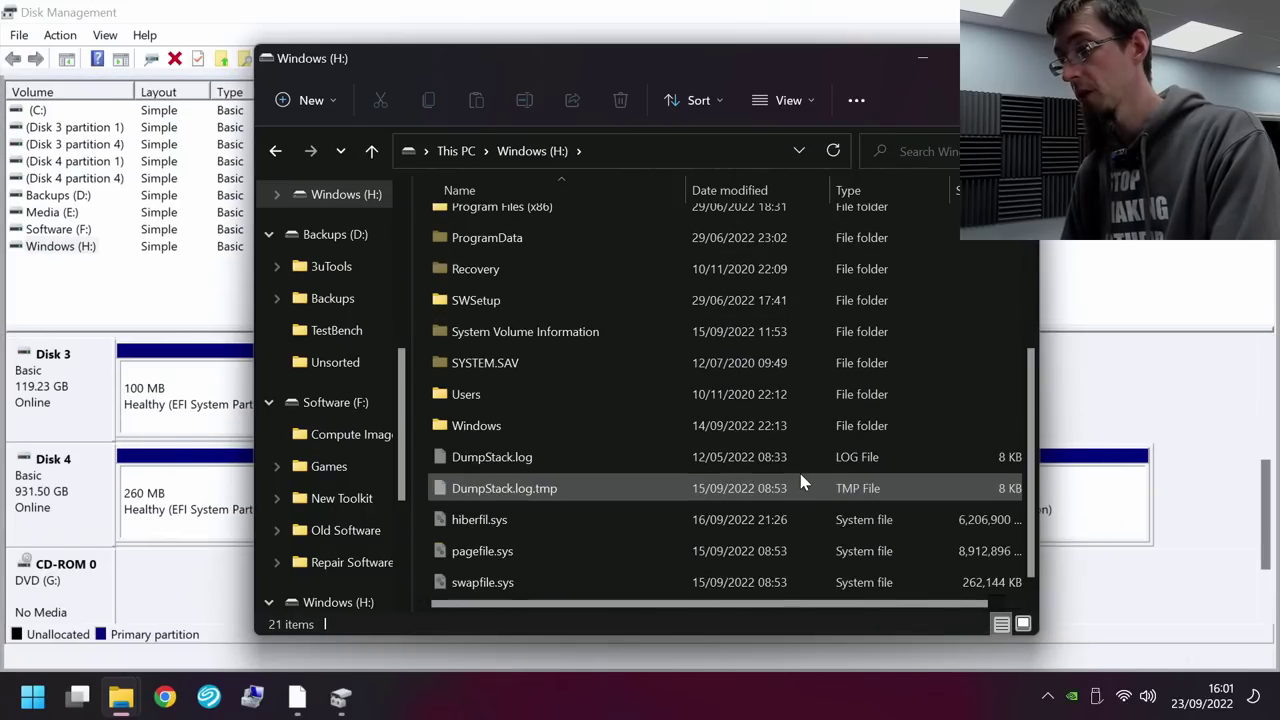
# Delete hiberfil.sys, pagefile.sys and swapfile.sys from the H: root, past the access warning
pyautogui.click(549, 520)
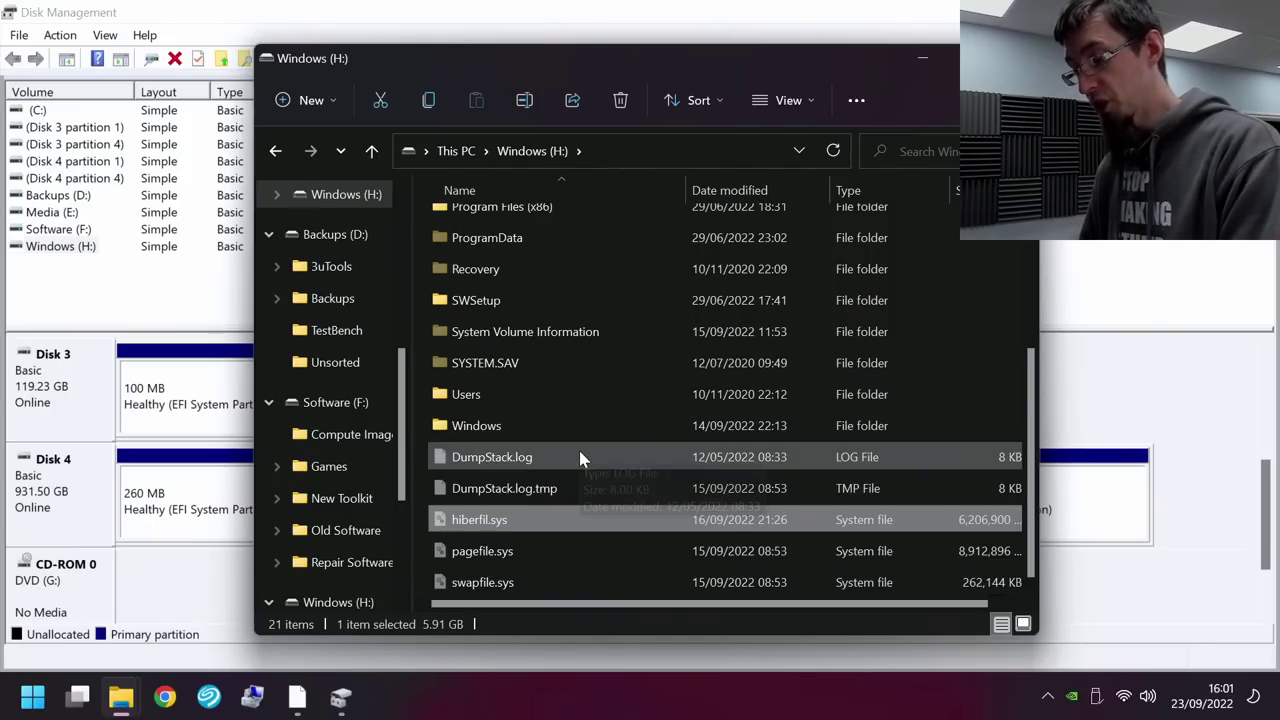
pyautogui.hotkey('shift', 'Down')
pyautogui.hotkey('shift', 'Down')
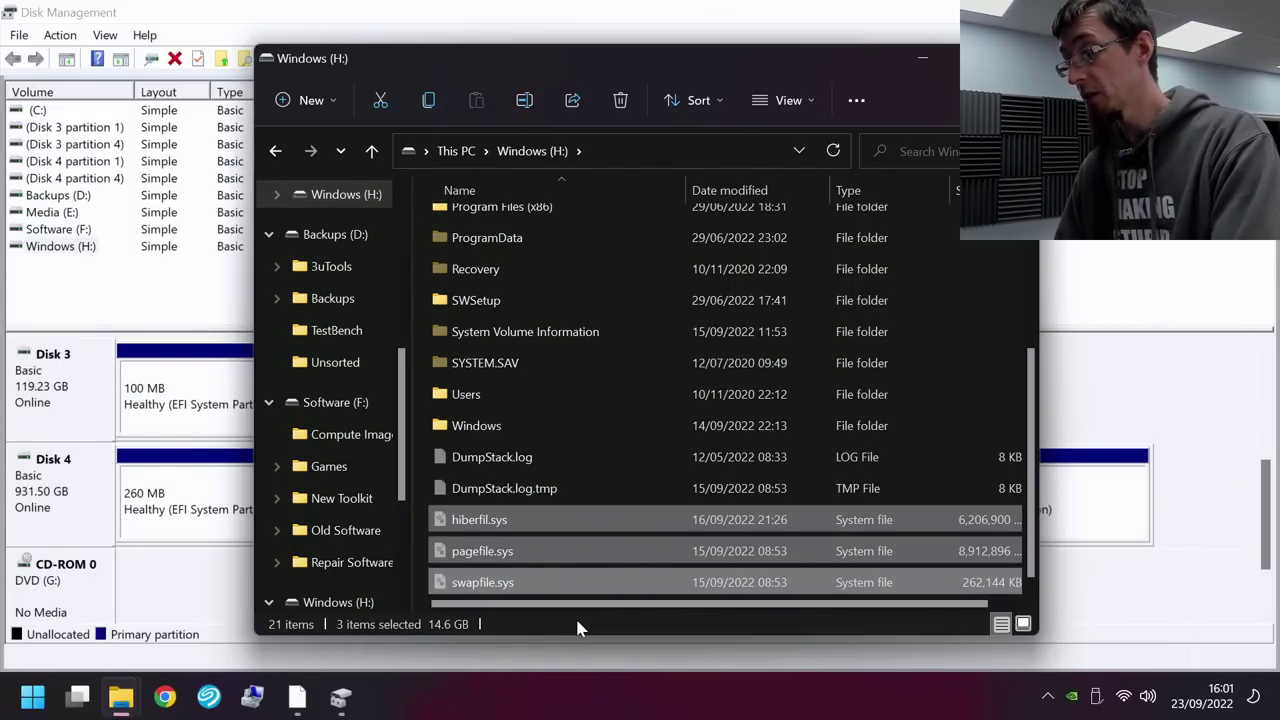
pyautogui.press('Delete')
pyautogui.press('Return')
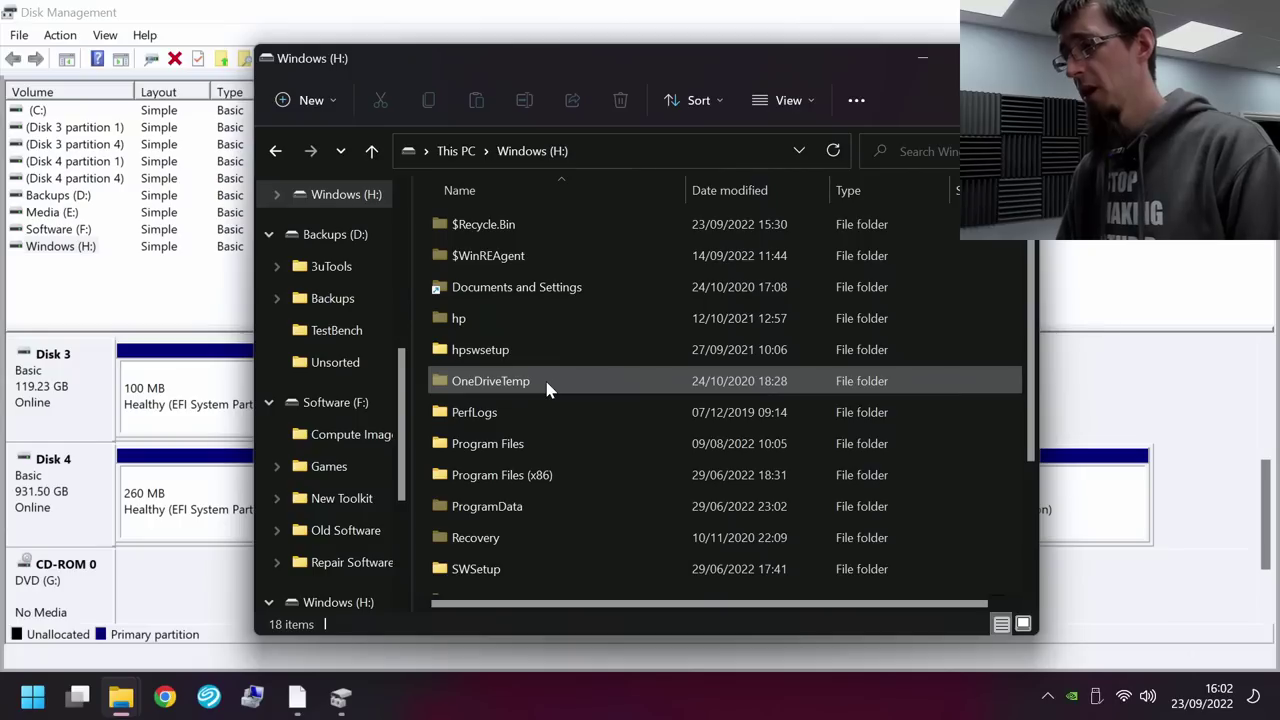
# Launch Windows PowerShell with administrator rights from the Win+X menu
pyautogui.rightClick(26, 702)
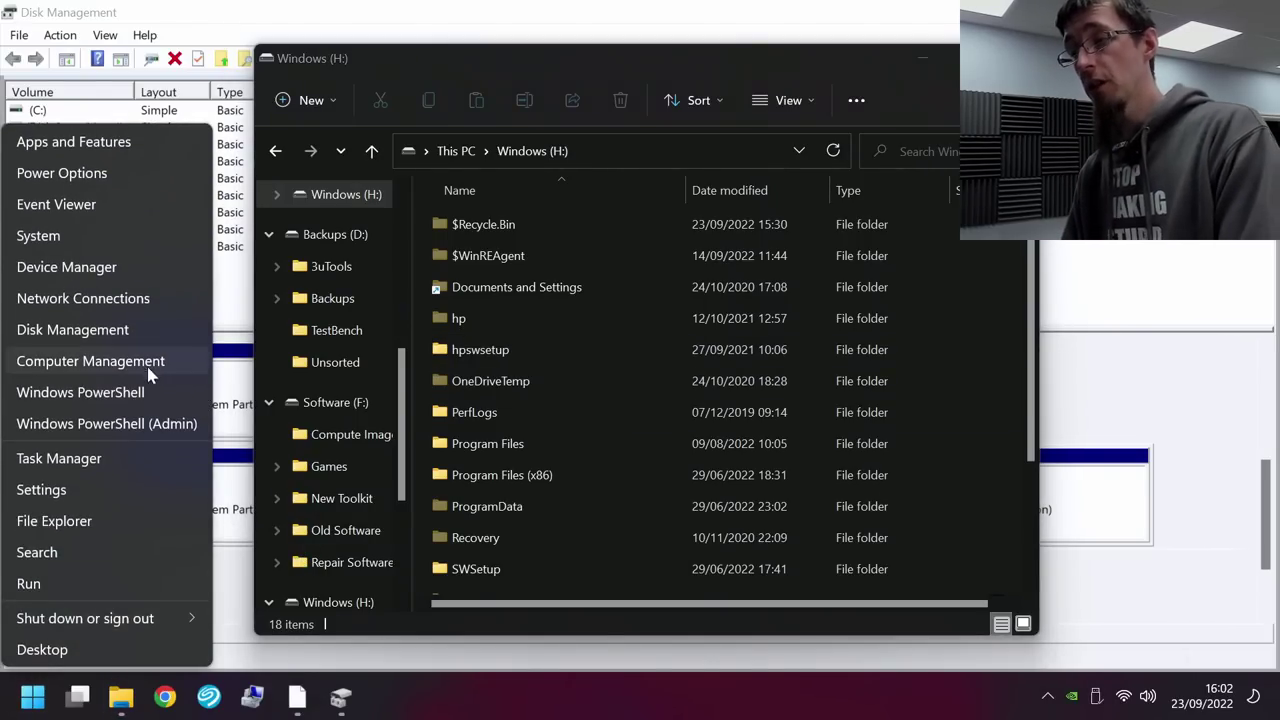
pyautogui.click(143, 430)
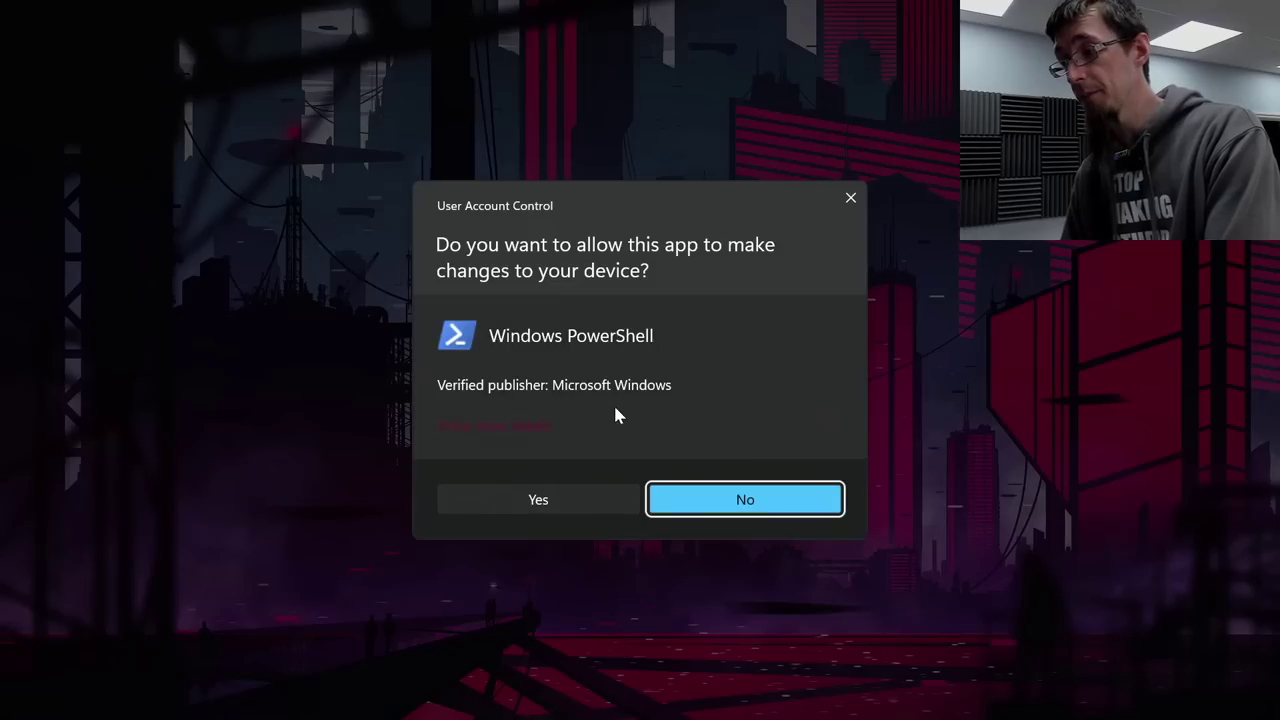
pyautogui.click(549, 508)
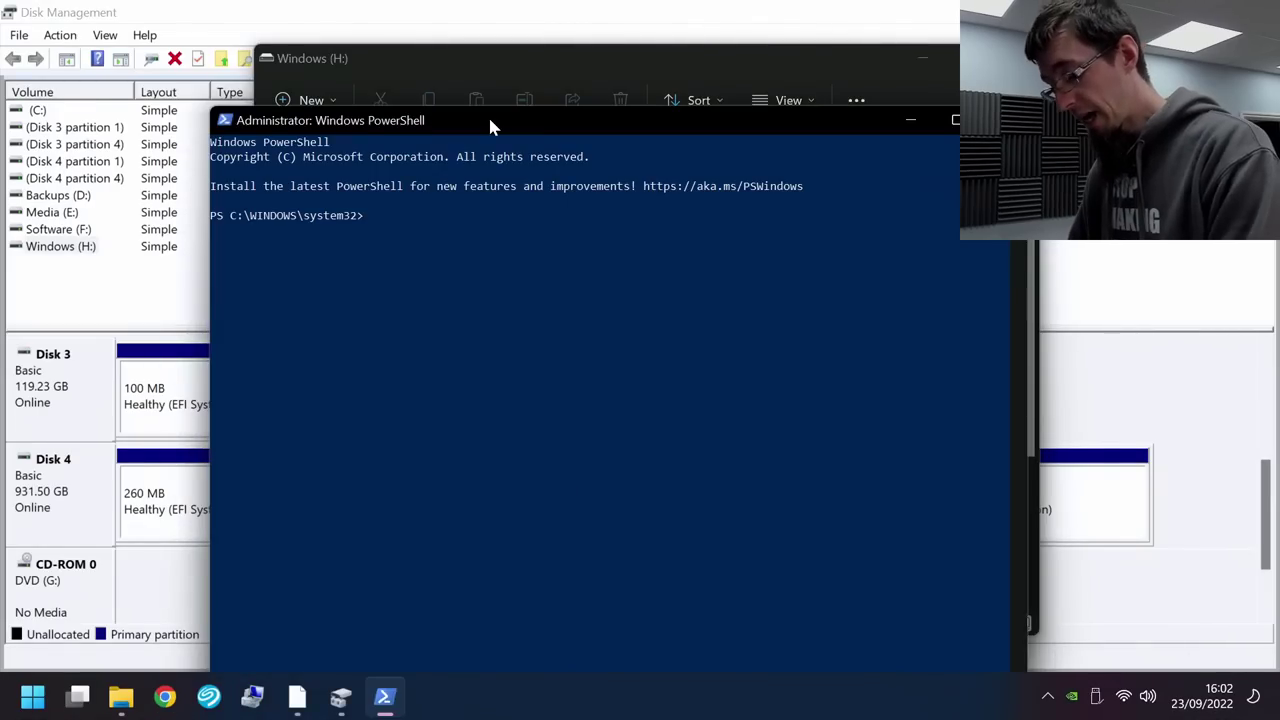
# Run vssadmin delete shadows /for=h:, confirm with y, and exit PowerShell
pyautogui.write('vssadmin')
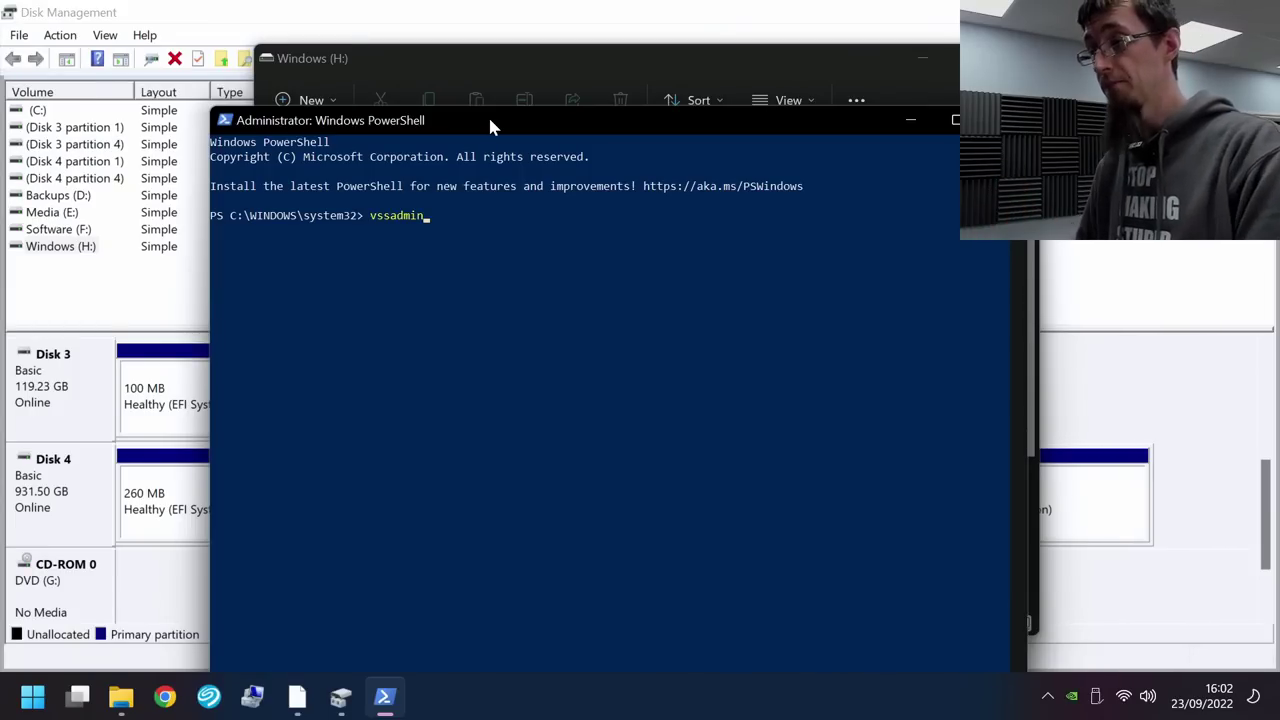
pyautogui.write('d')
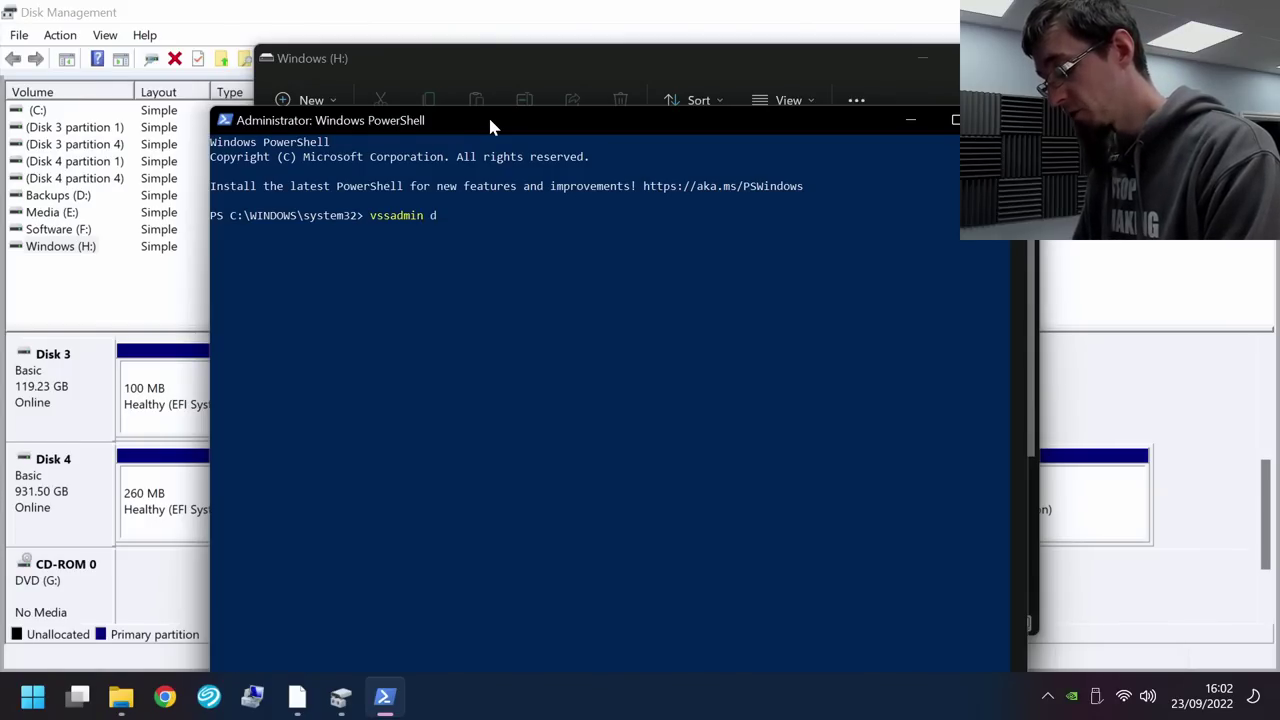
pyautogui.write('elete shadows')
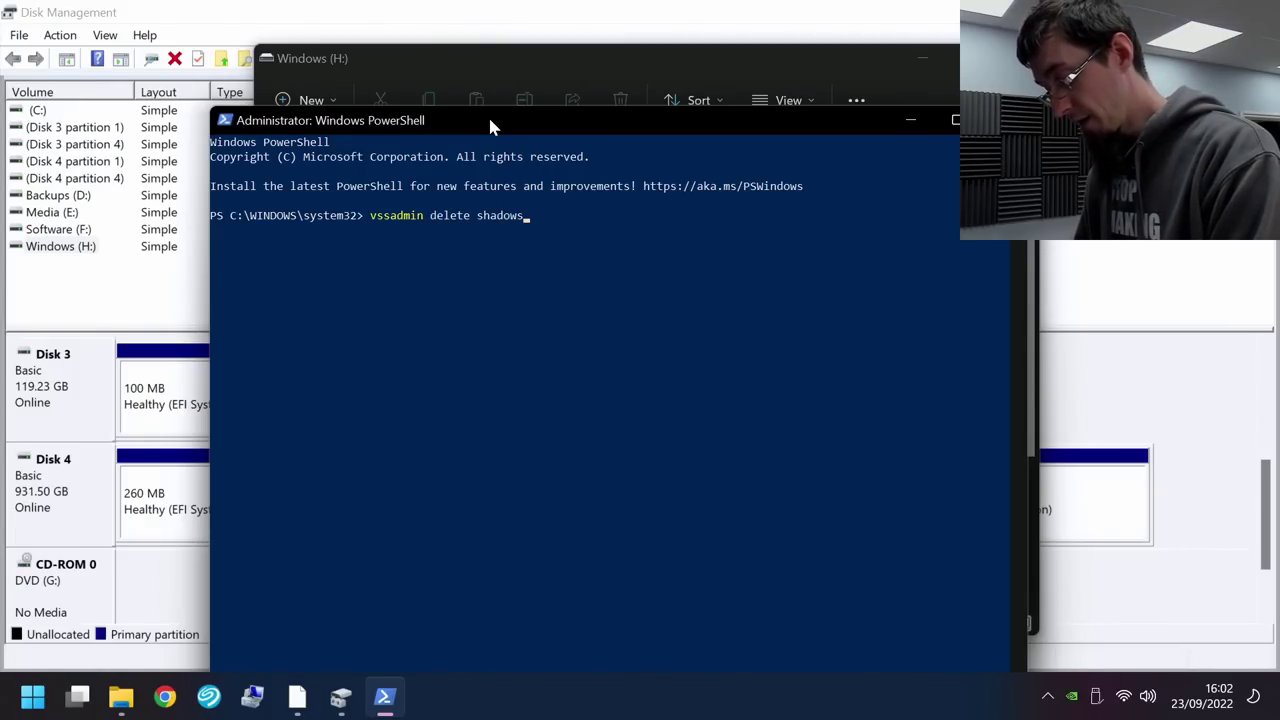
pyautogui.write(' /f')
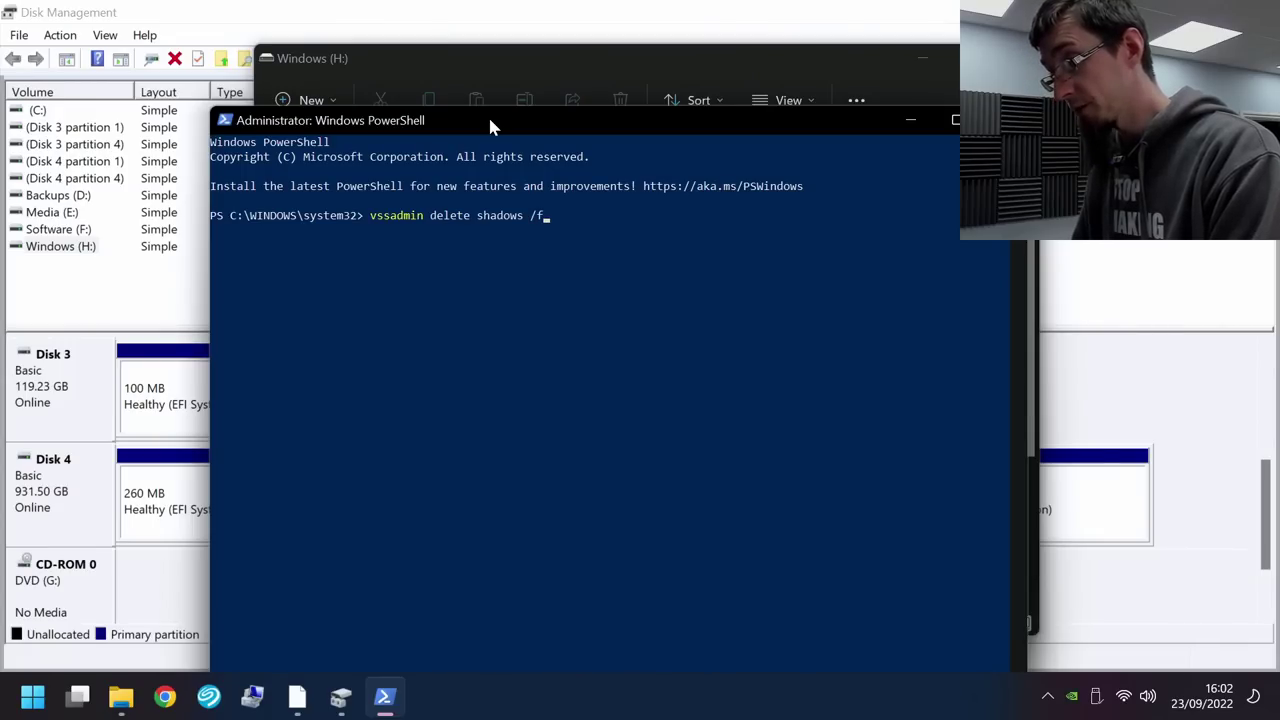
pyautogui.write('or/for=h:')
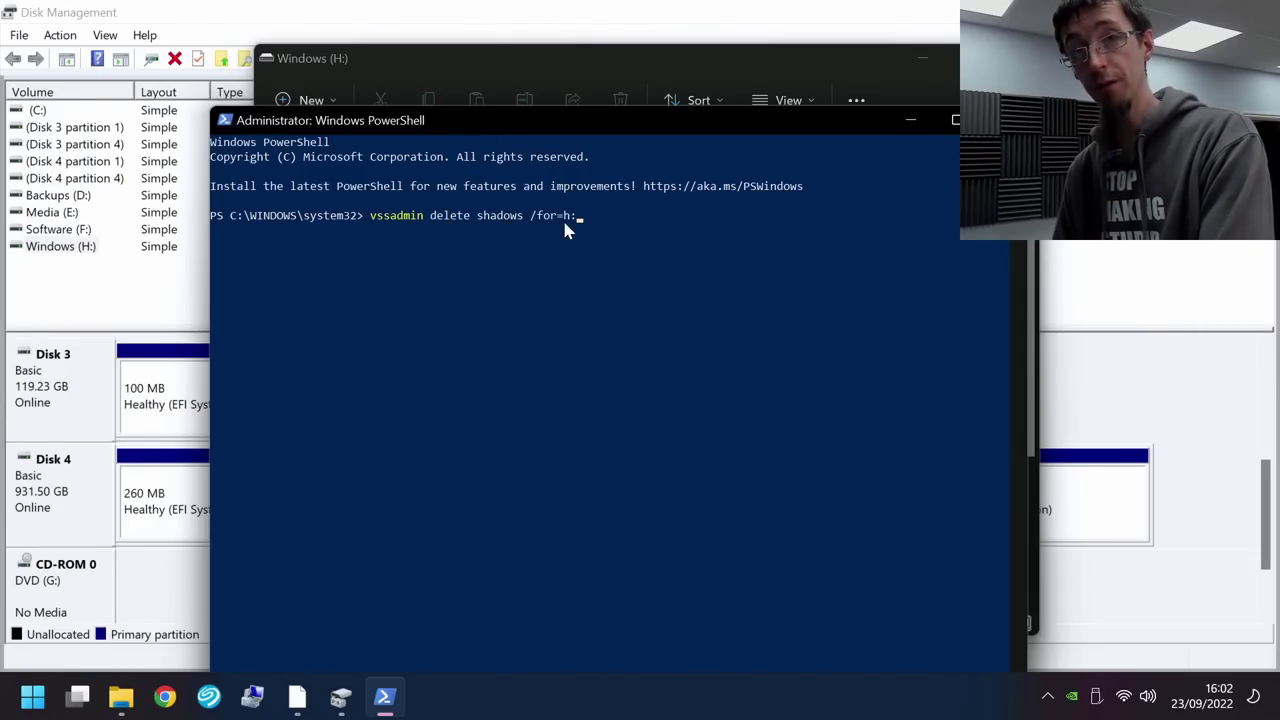
pyautogui.press('Return')
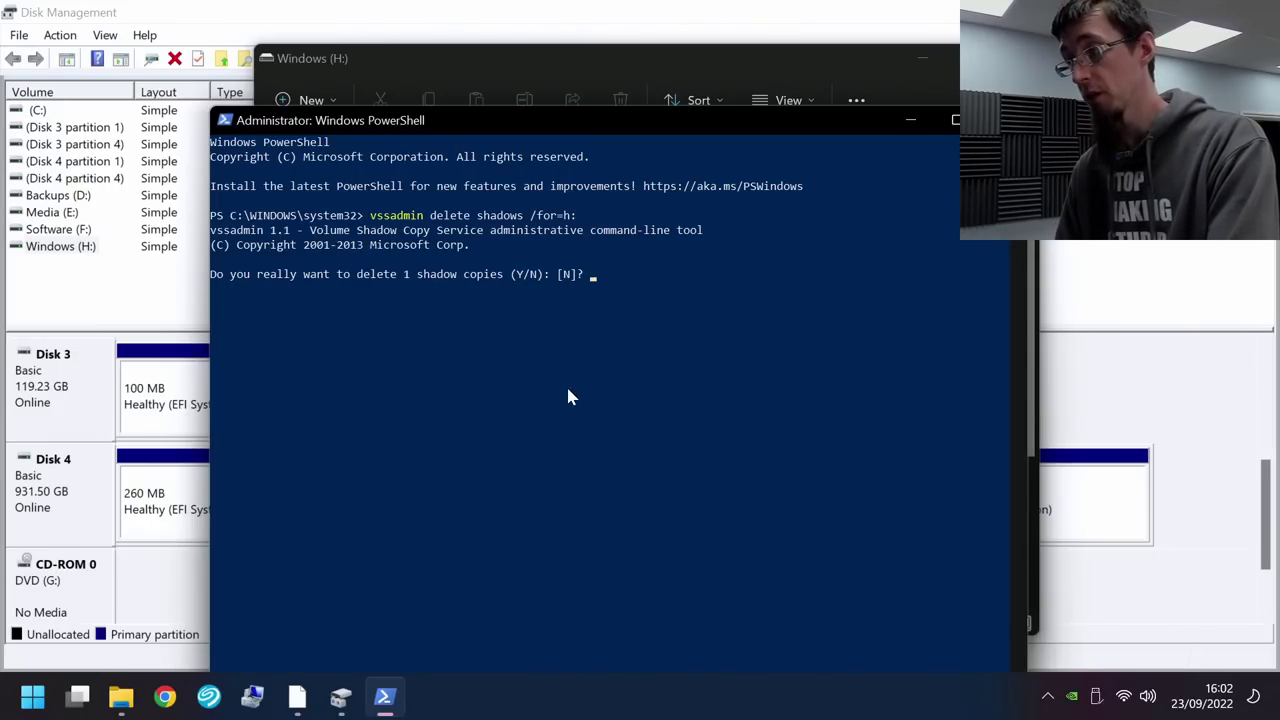
pyautogui.write('y')
pyautogui.press('Return')
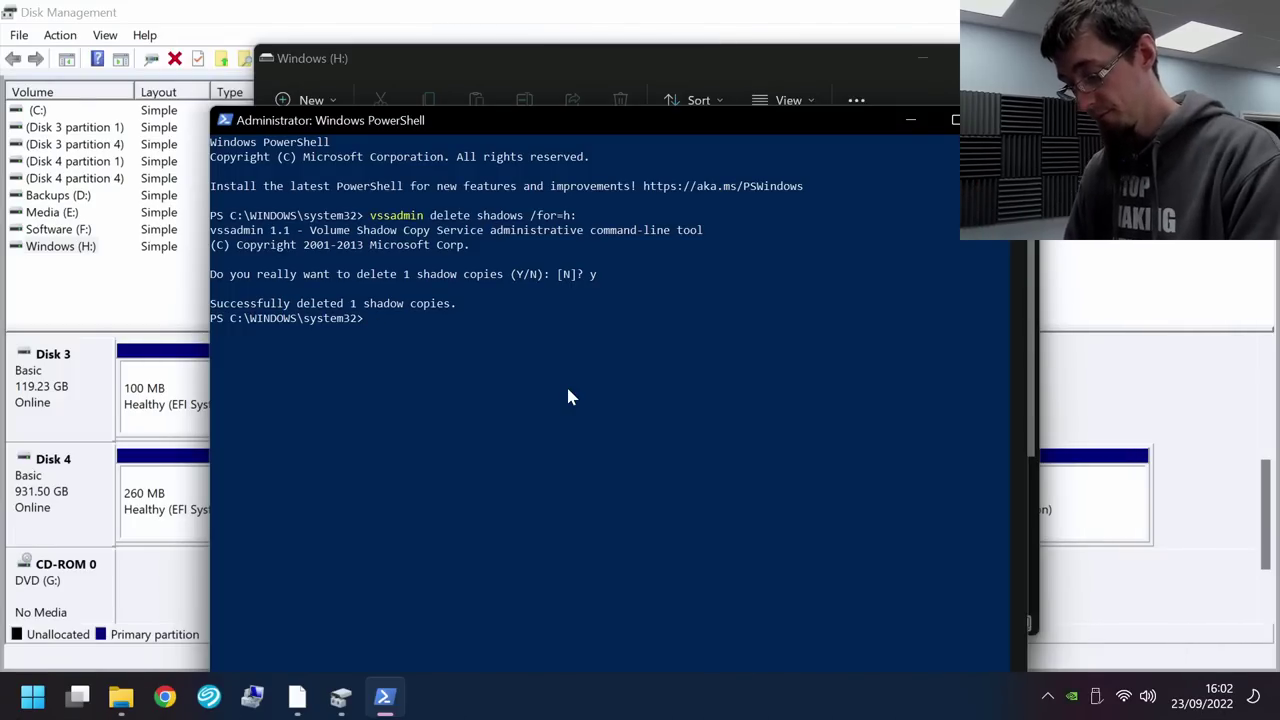
pyautogui.write('exit')
pyautogui.press('Return')
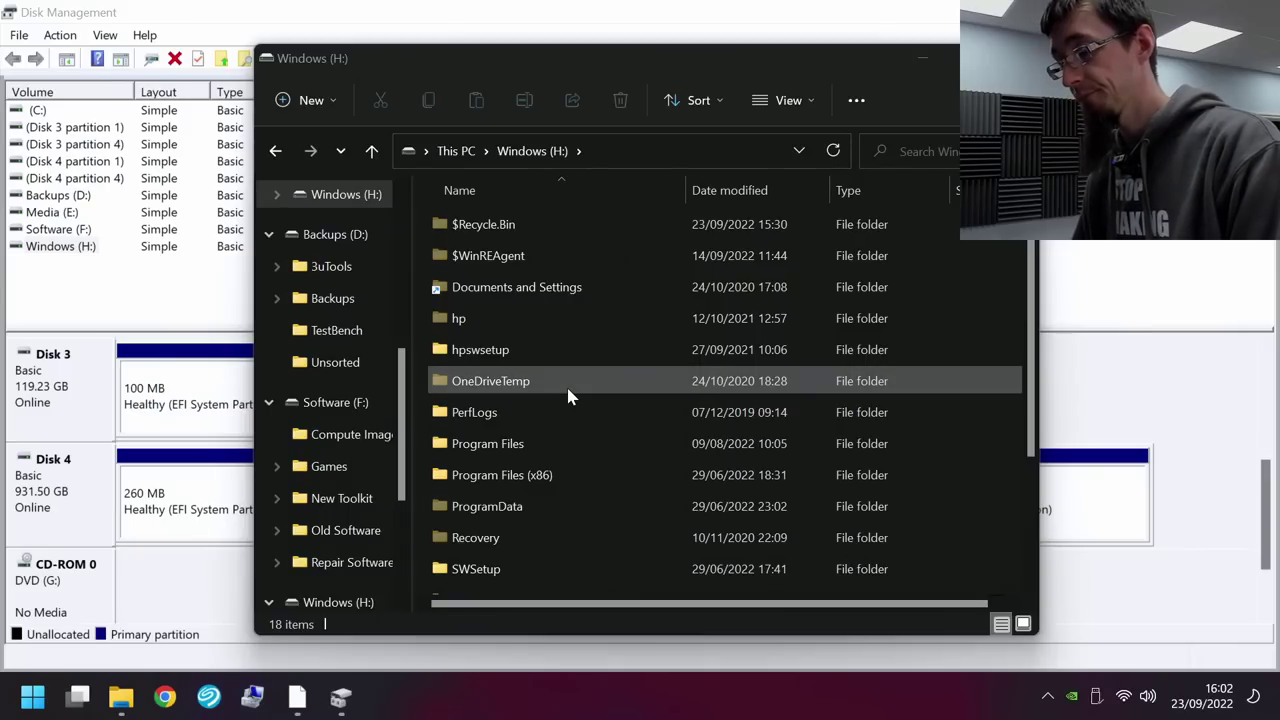
# Open Shrink Volume for Windows (H:) and start replacing the 826609 MB amount, entering 5 so far
pyautogui.click(924, 60)
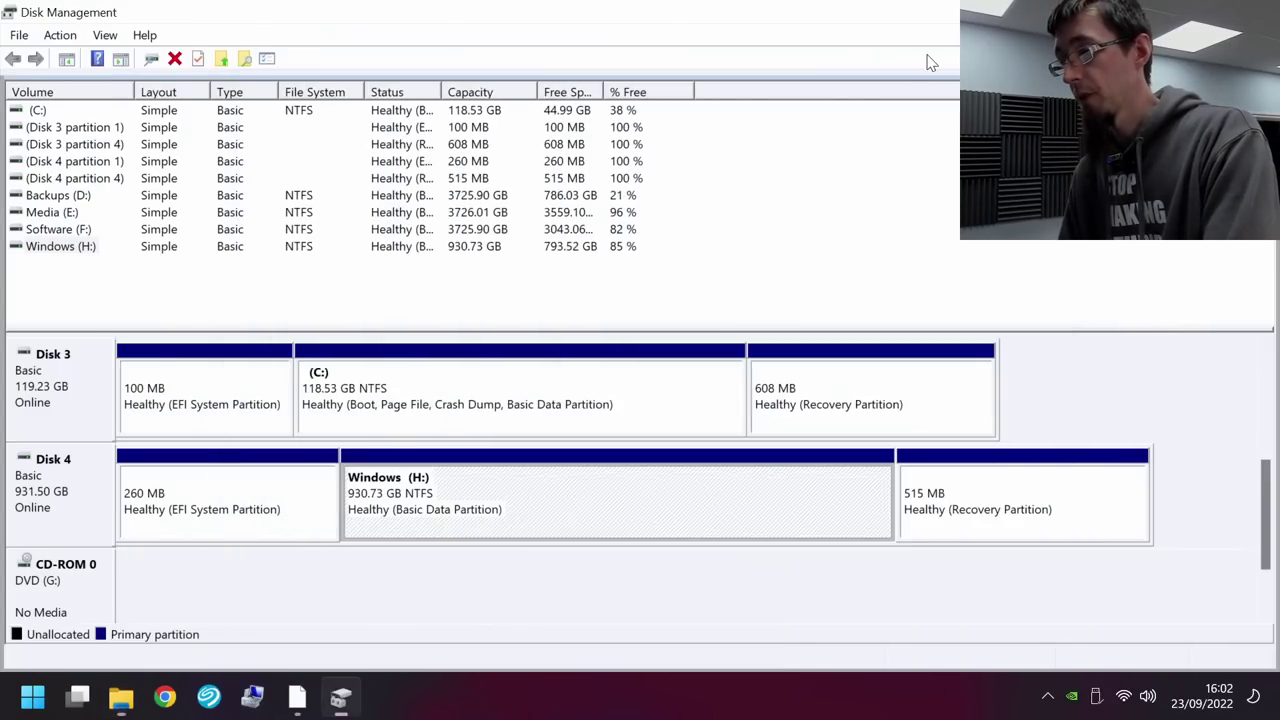
pyautogui.rightClick(553, 488)
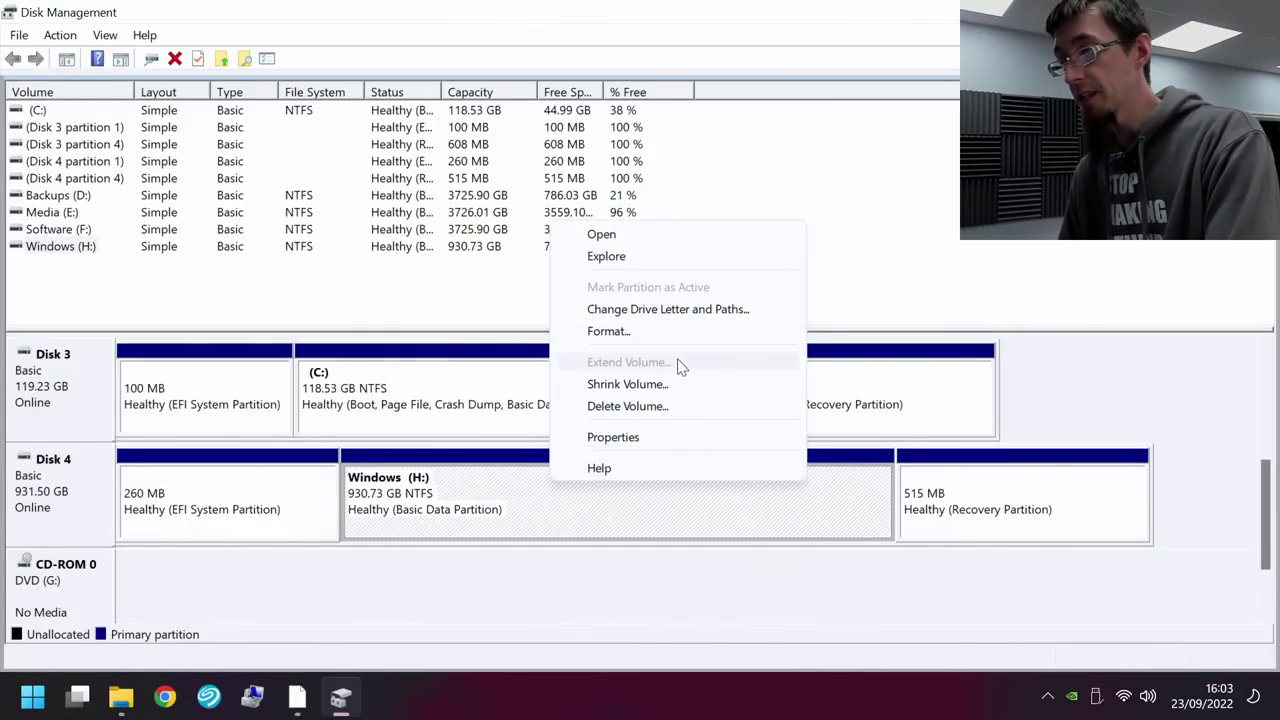
pyautogui.click(667, 390)
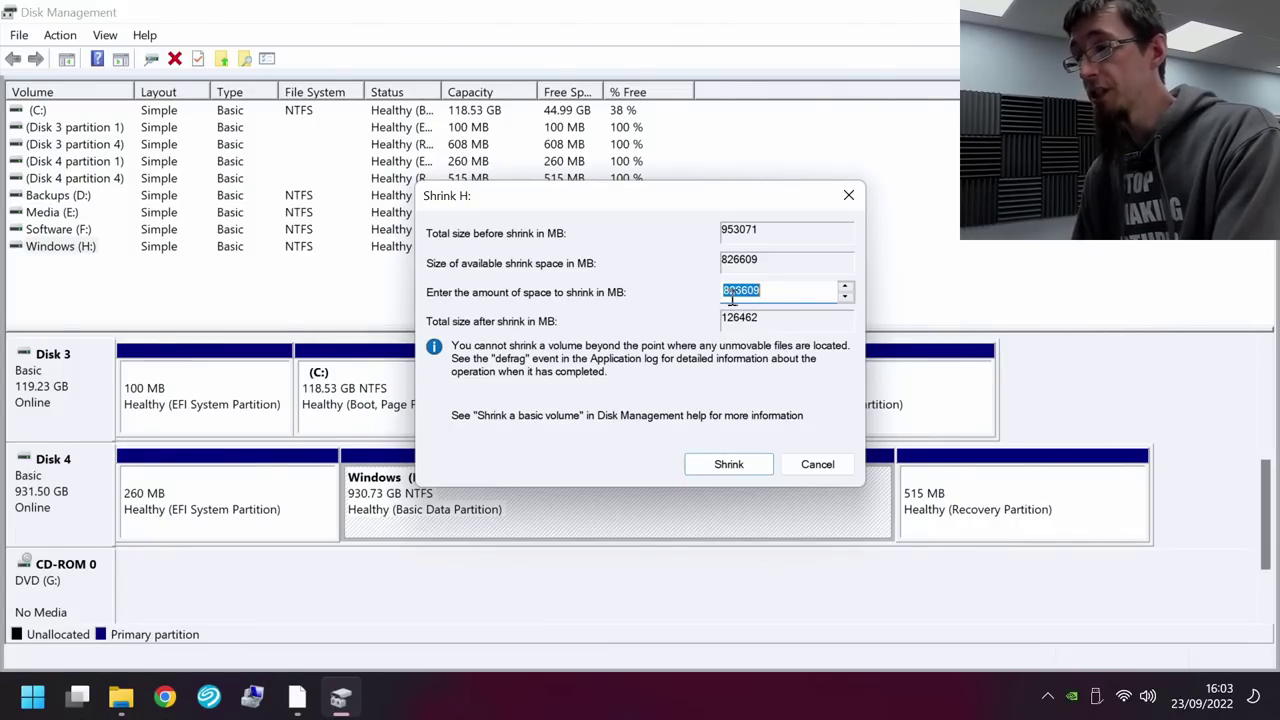
pyautogui.click(735, 292)
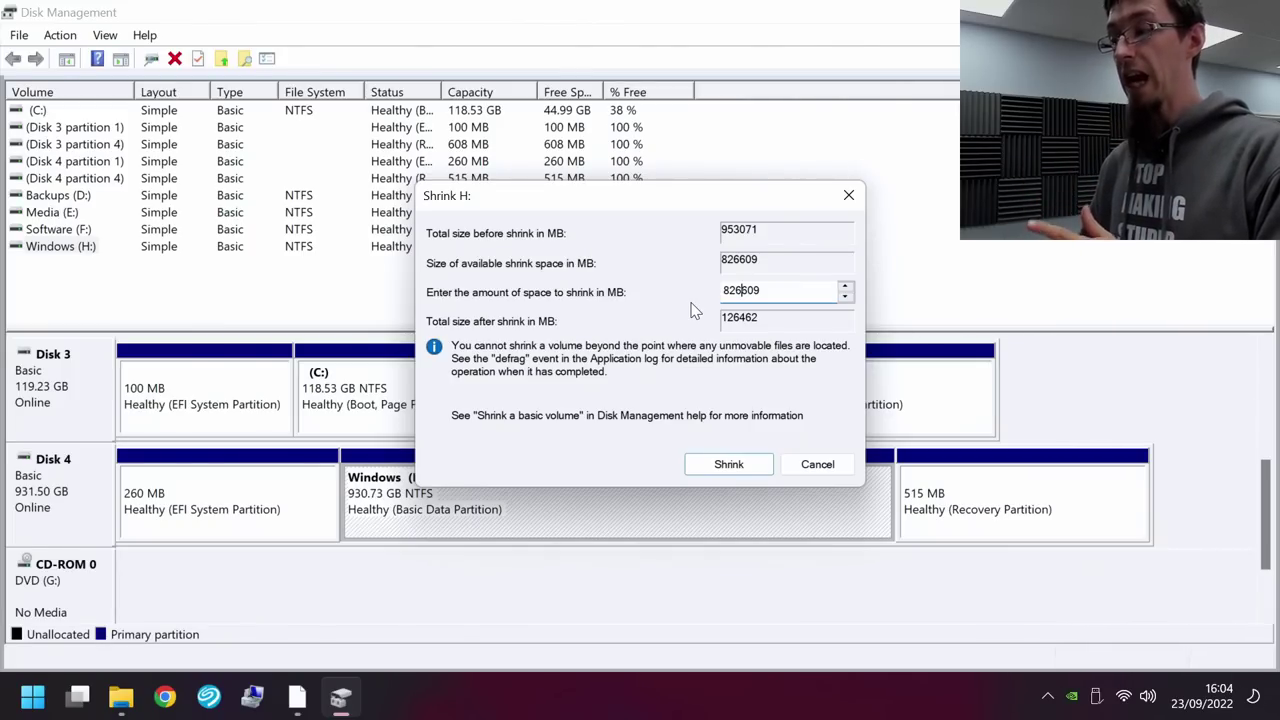
pyautogui.press('Left')
pyautogui.press('Left')
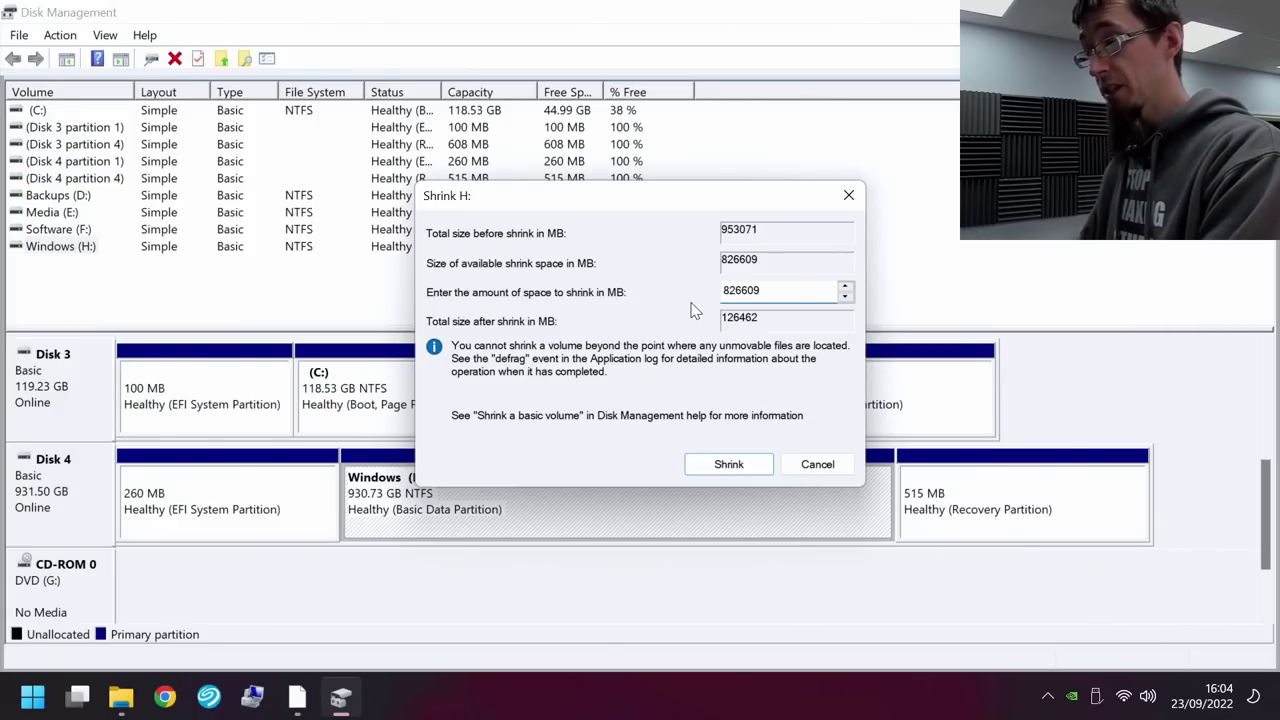
pyautogui.press('BackSpace')
pyautogui.write('5')
pyautogui.press('Delete')
pyautogui.press('Delete')
pyautogui.press('Delete')
pyautogui.press('Delete')
pyautogui.press('Delete')
# Shrink Windows (H:) by 600000 MB, leaving it 344.80 GB with 585.94 GB unallocated
pyautogui.write('000')
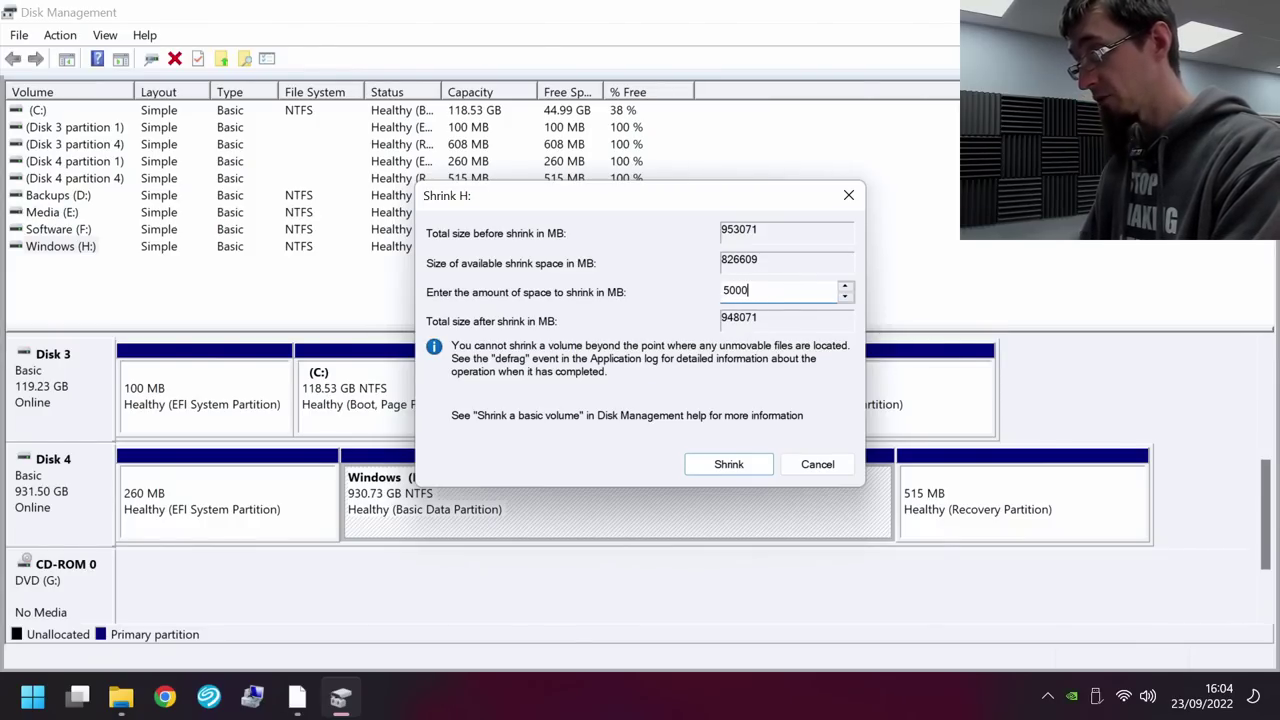
pyautogui.write('00')
pyautogui.press('Left')
pyautogui.press('Left')
pyautogui.press('Left')
pyautogui.press('Left')
pyautogui.press('Left')
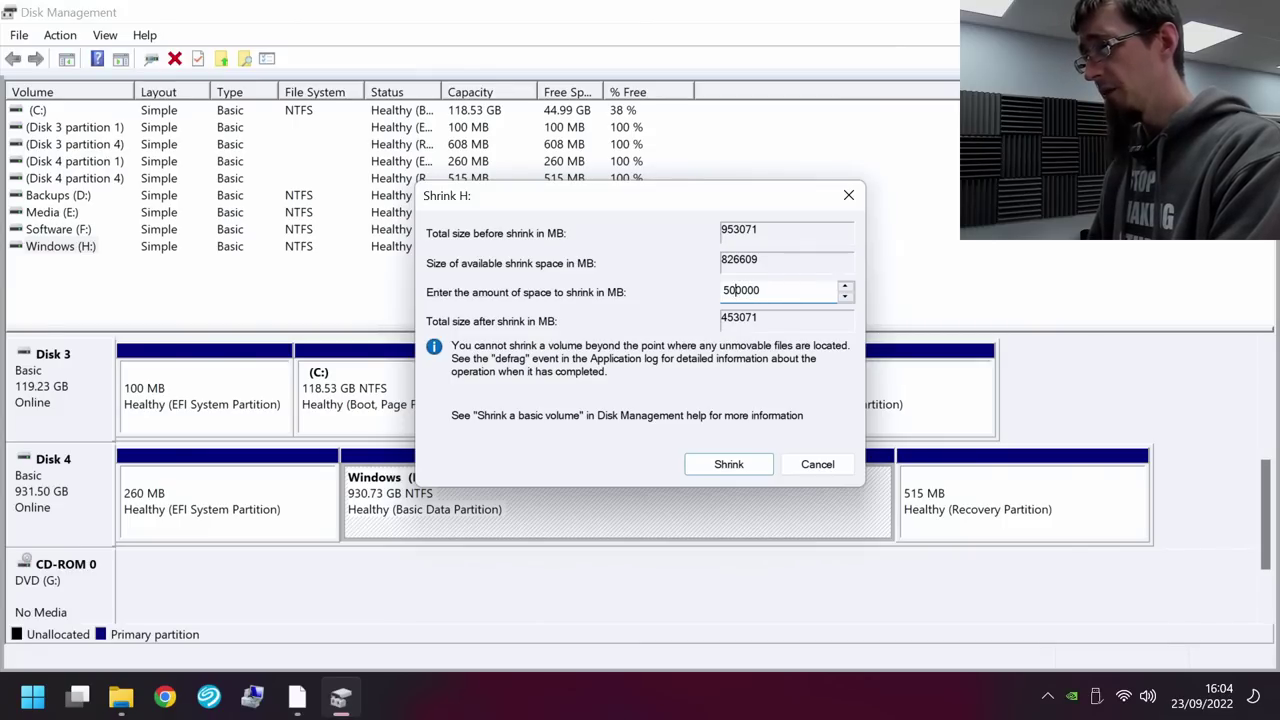
pyautogui.press('BackSpace')
pyautogui.write('6')
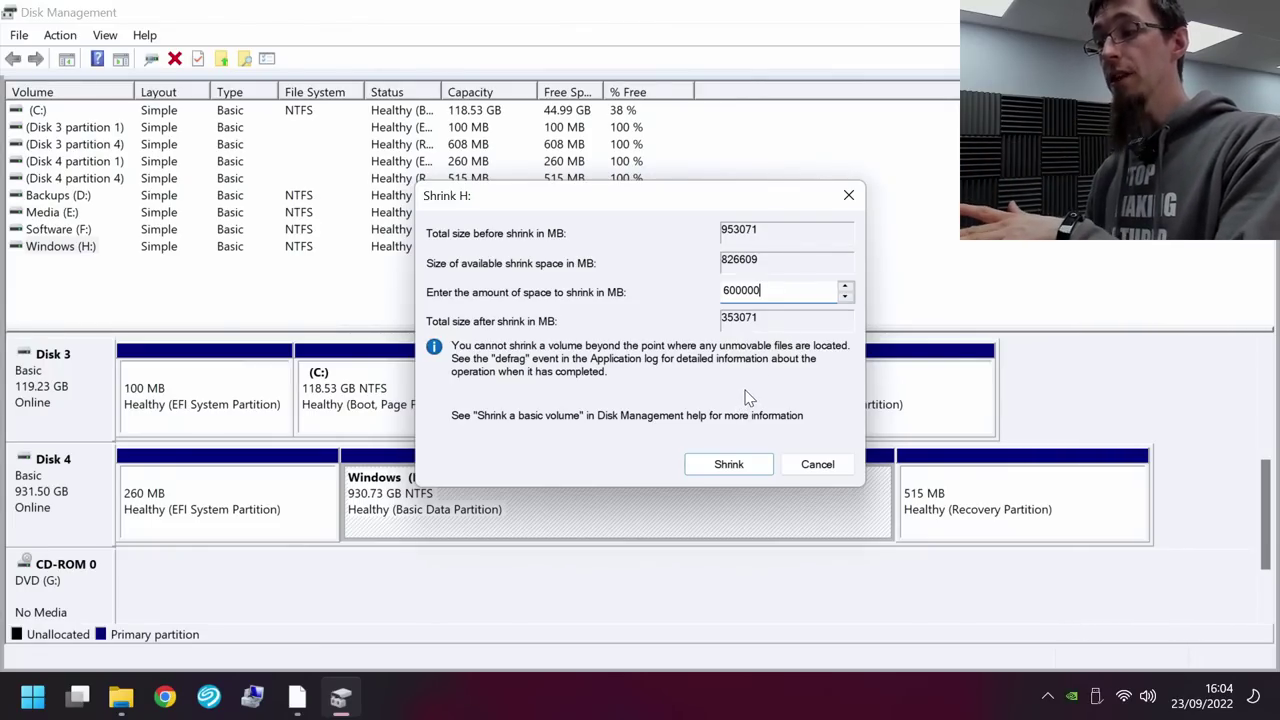
pyautogui.click(714, 464)
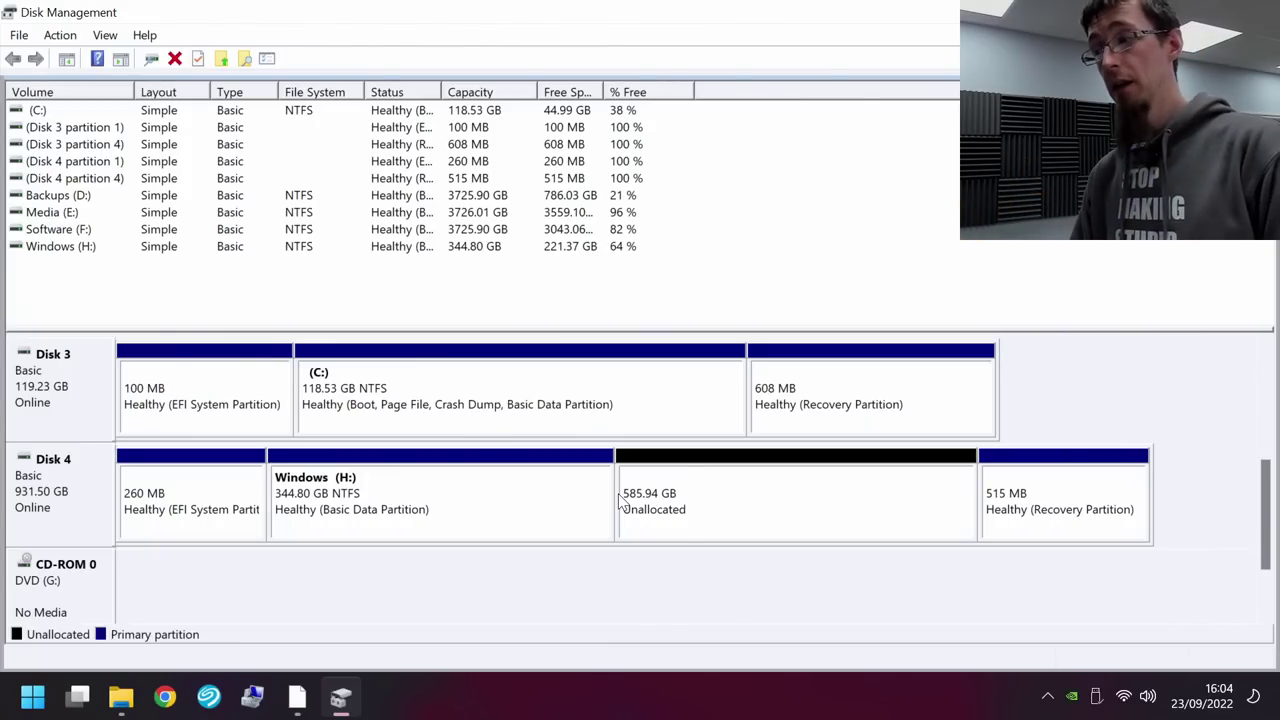
pyautogui.click(562, 510)
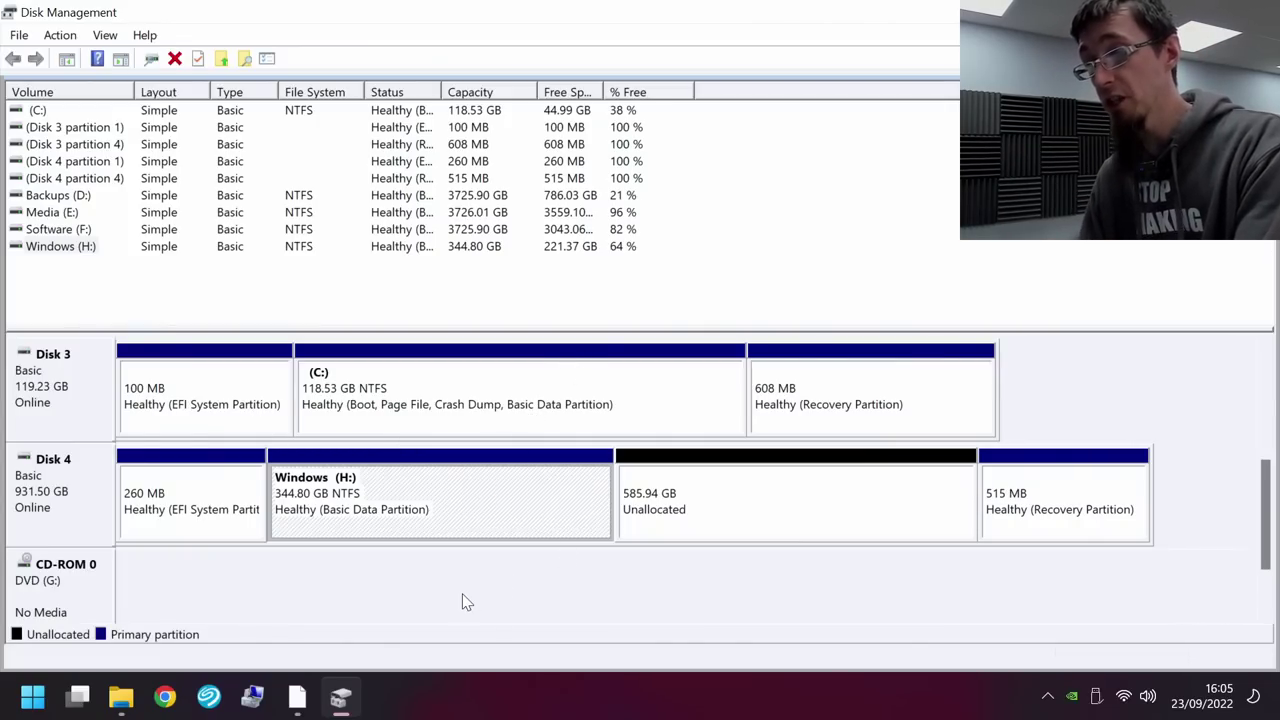
# Start a disk-to-file backup in Drive Snapshot with HD5:1, HD5:2 and H: selected
pyautogui.click(297, 700)
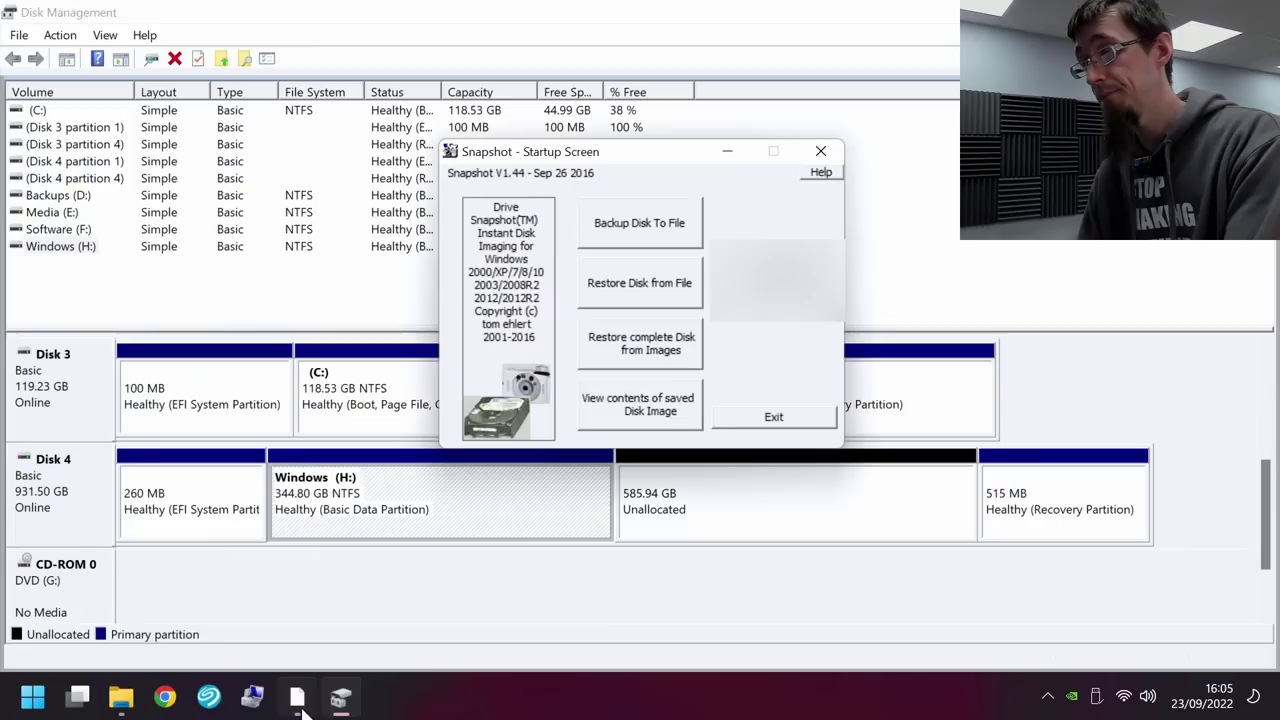
pyautogui.click(636, 228)
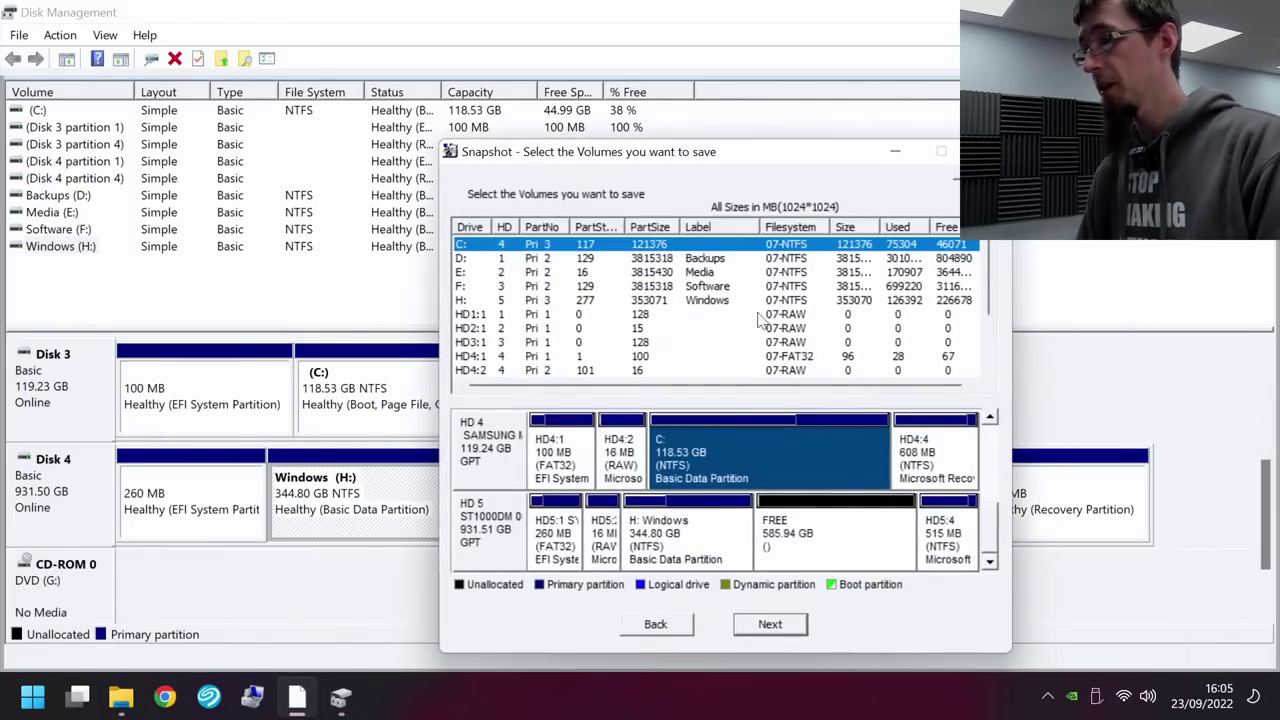
pyautogui.click(550, 556)
pyautogui.click(672, 545)
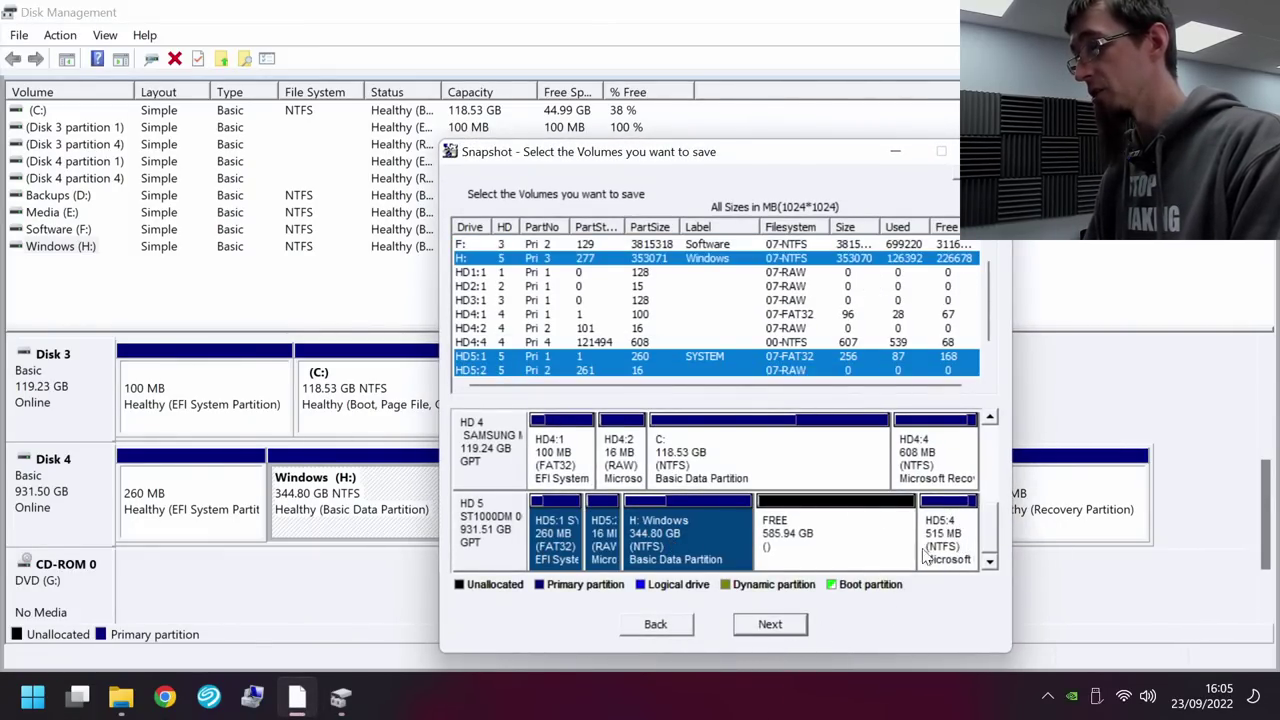
pyautogui.click(770, 622)
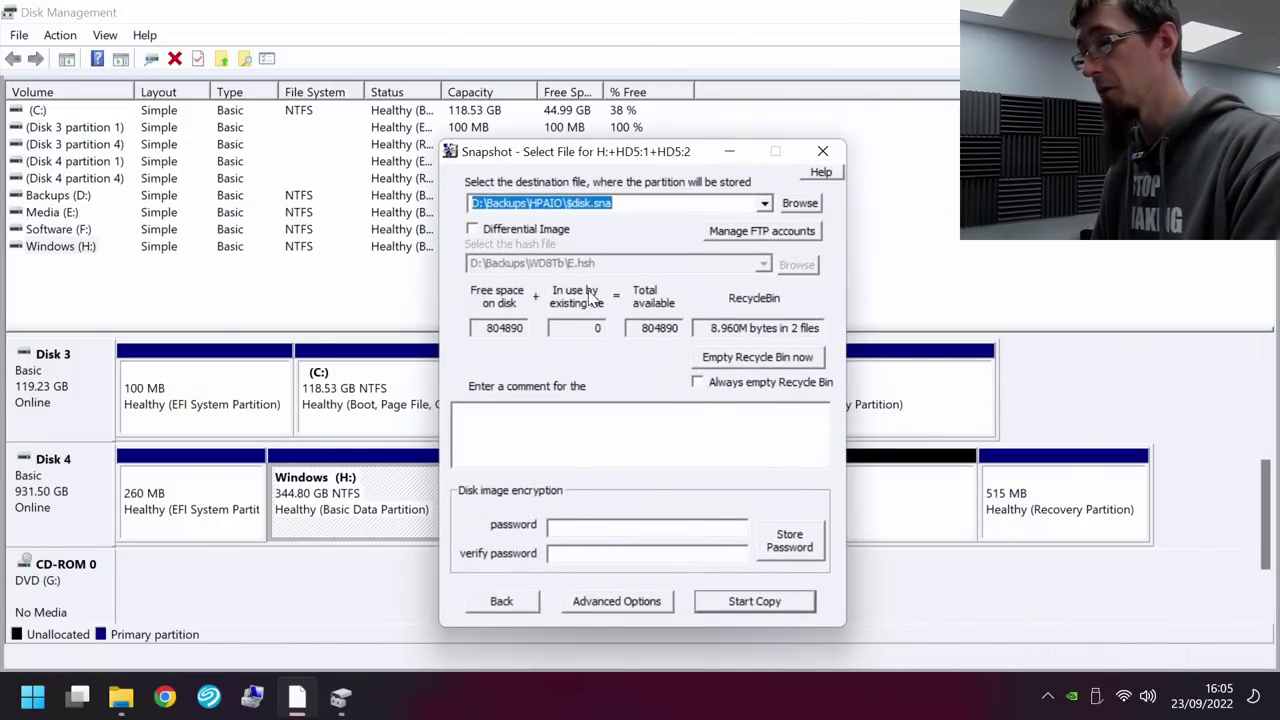
# Set the destination to D:\Backups\HPAIO-shirk\$disk.sna and start the backup
pyautogui.press('End')
pyautogui.press('Left')
pyautogui.press('Left')
pyautogui.press('Left')
pyautogui.press('Left')
pyautogui.press('Left')
pyautogui.press('Left')
pyautogui.press('Left')
pyautogui.press('Left')
pyautogui.press('Left')
pyautogui.press('Left')
pyautogui.write('-shirk')
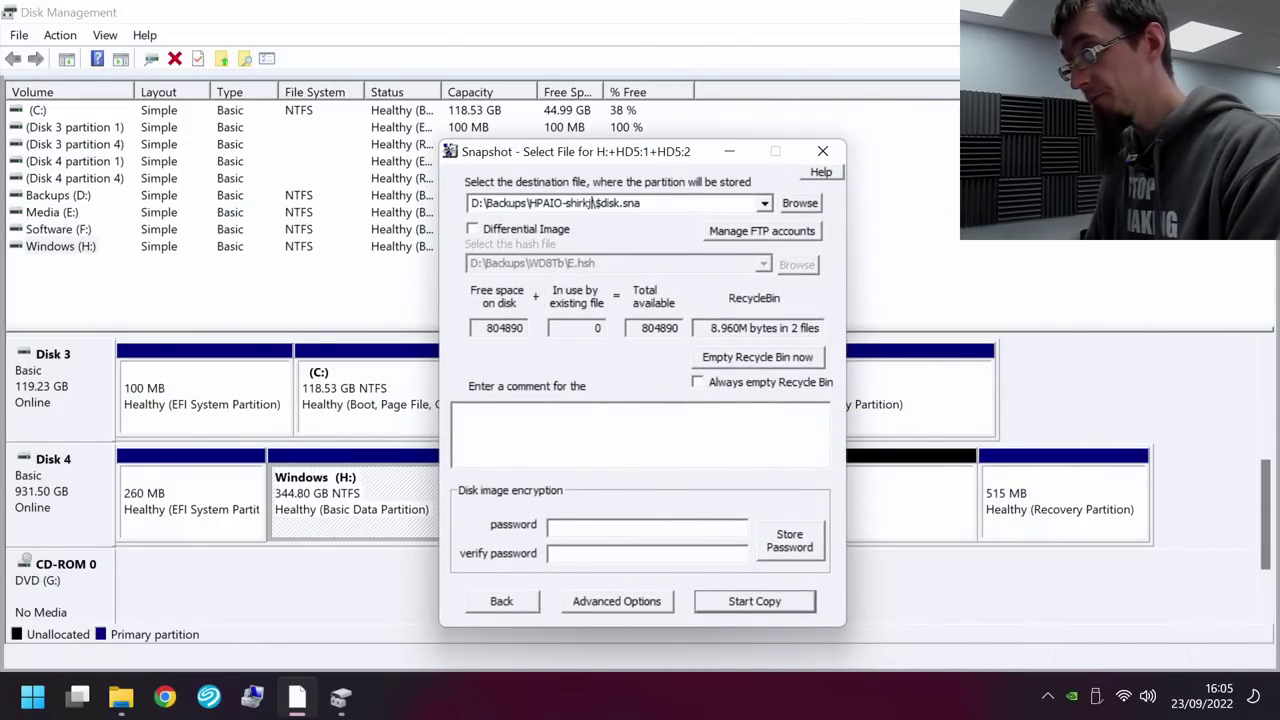
pyautogui.press('BackSpace')
pyautogui.press('Return')
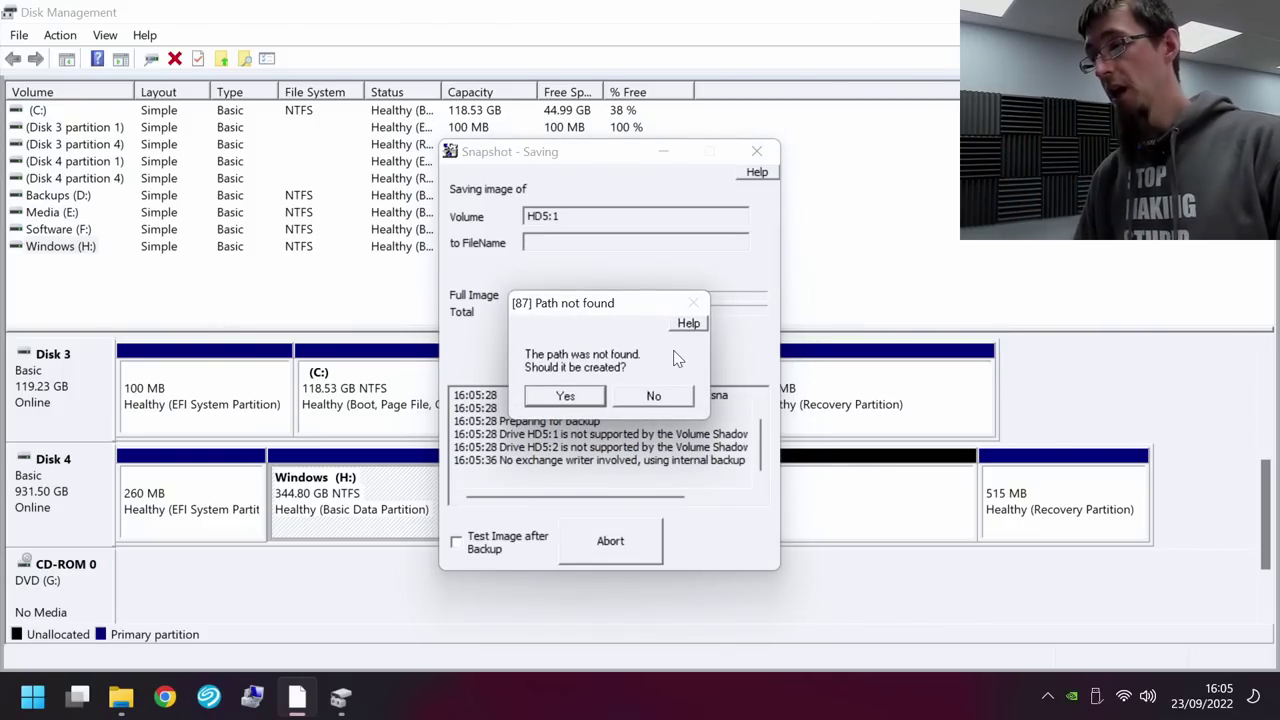
# Allow creation of the missing HPAIO-shirk folder and let the backup complete
pyautogui.click(588, 395)
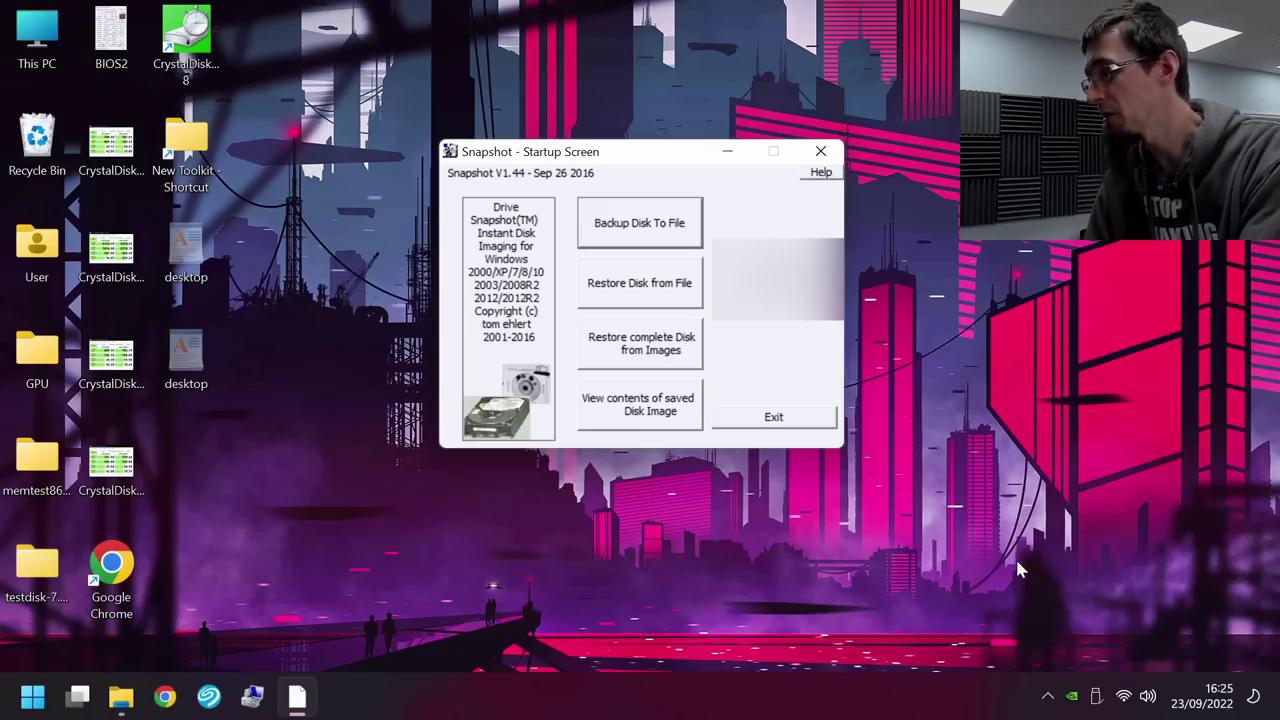
# Safely eject the AS2105 drive, then begin a full disk restore in Drive Snapshot
pyautogui.click(1096, 696)
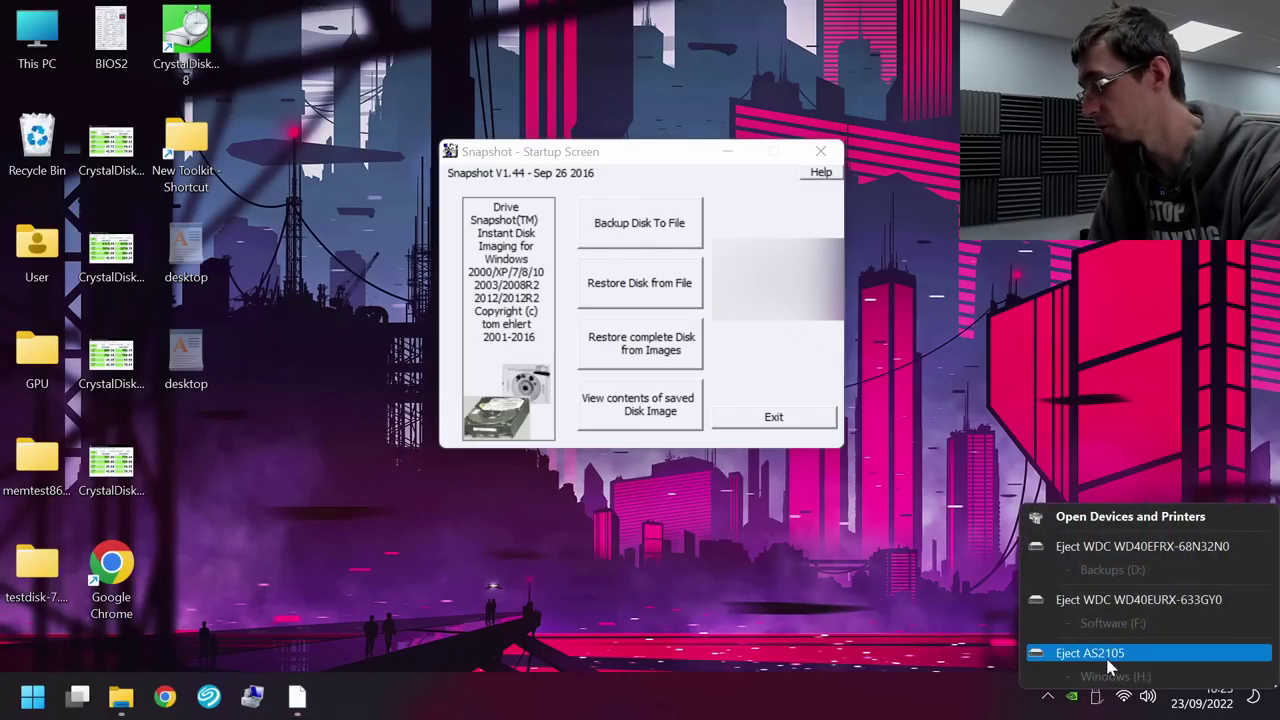
pyautogui.click(1108, 662)
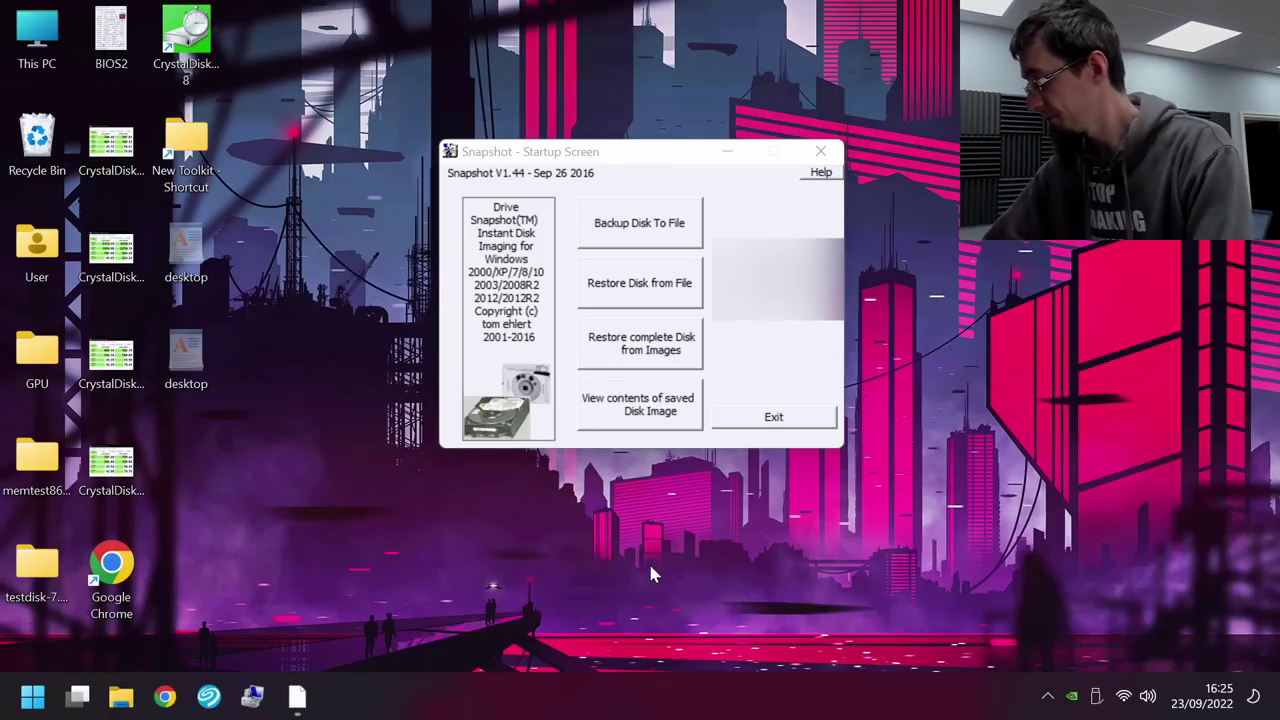
pyautogui.click(782, 340)
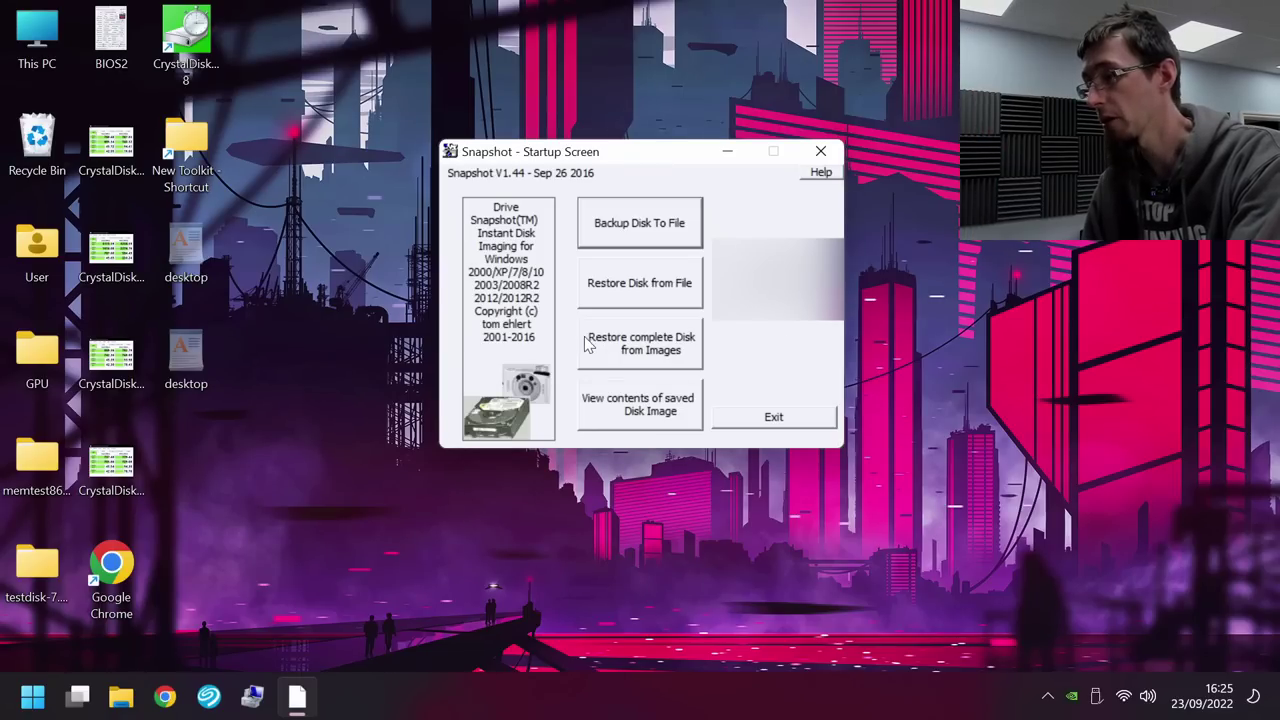
pyautogui.click(630, 350)
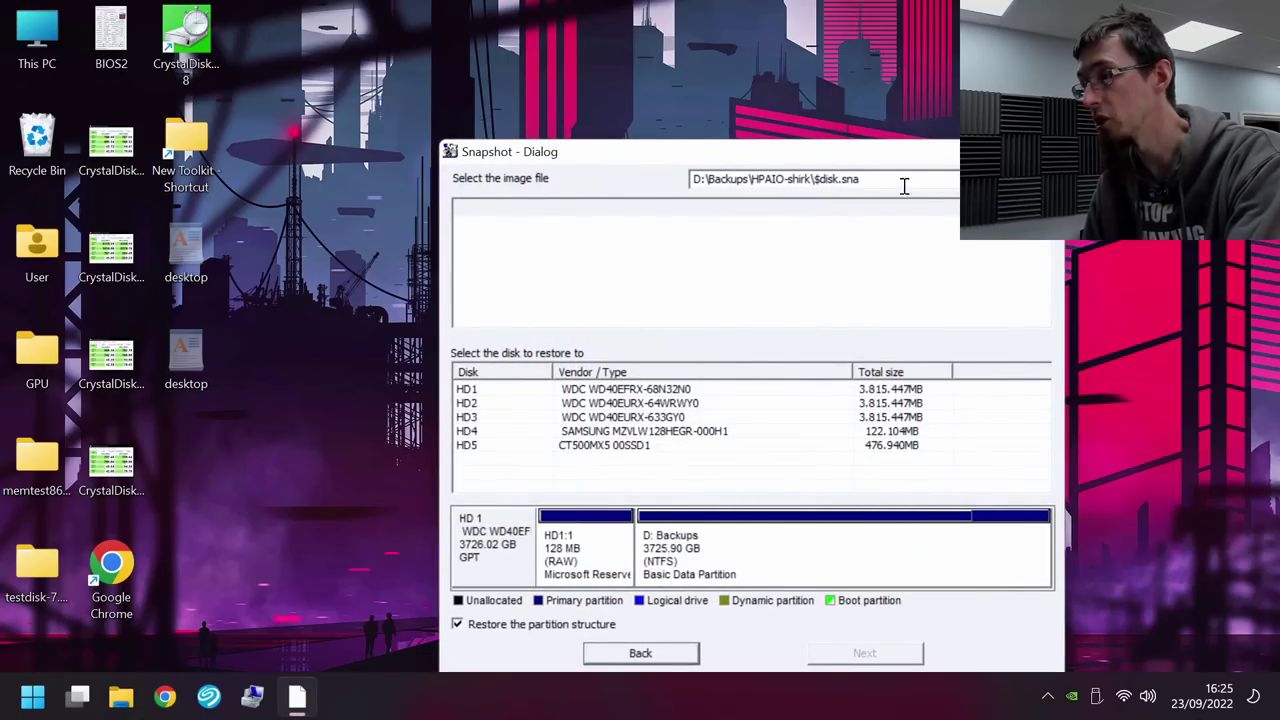
# Load H.sna from the D:\Backups\HPAIO-shirk folder as the restore image
pyautogui.moveTo(603, 151); pyautogui.dragTo(583, 91)
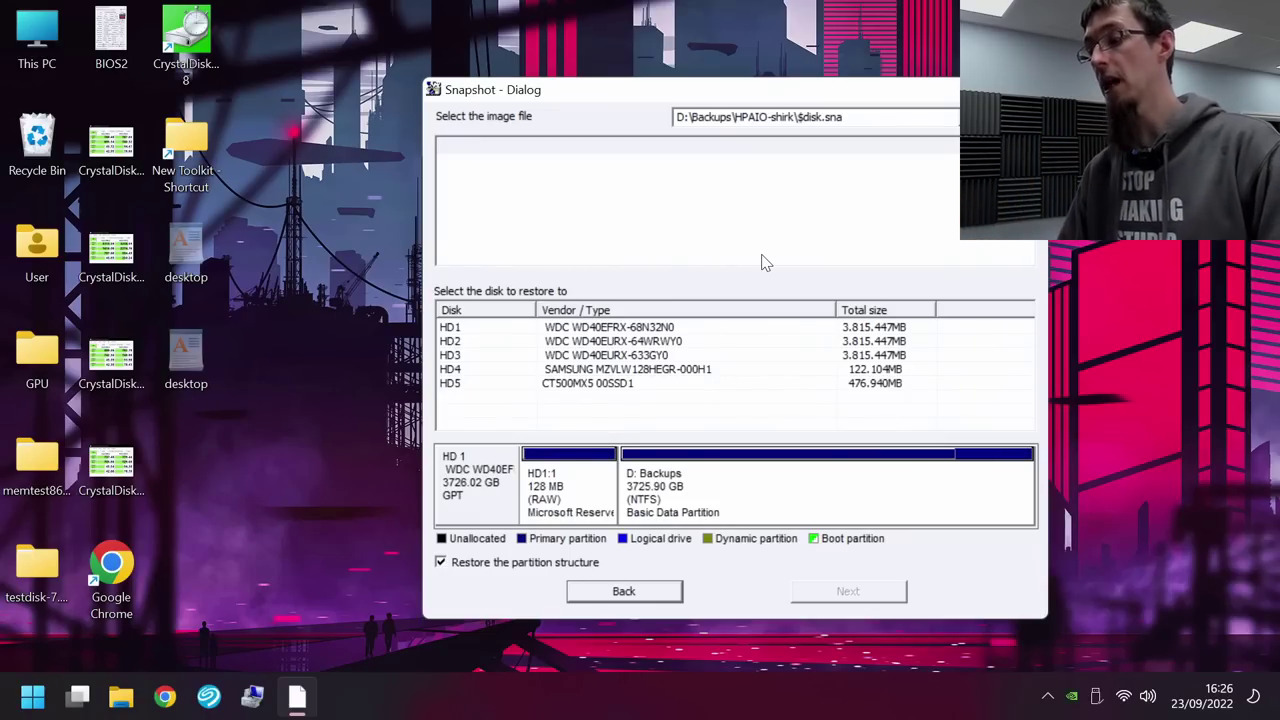
pyautogui.click(624, 591)
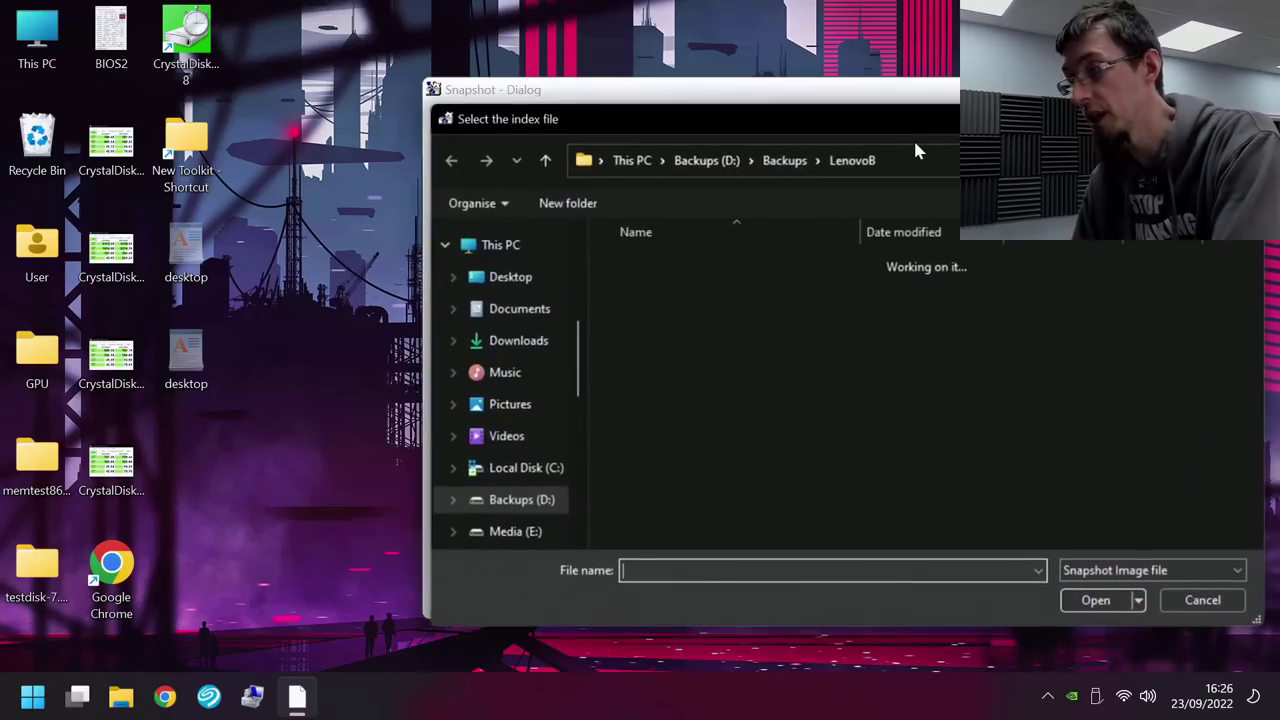
pyautogui.click(786, 162)
pyautogui.doubleClick(701, 268)
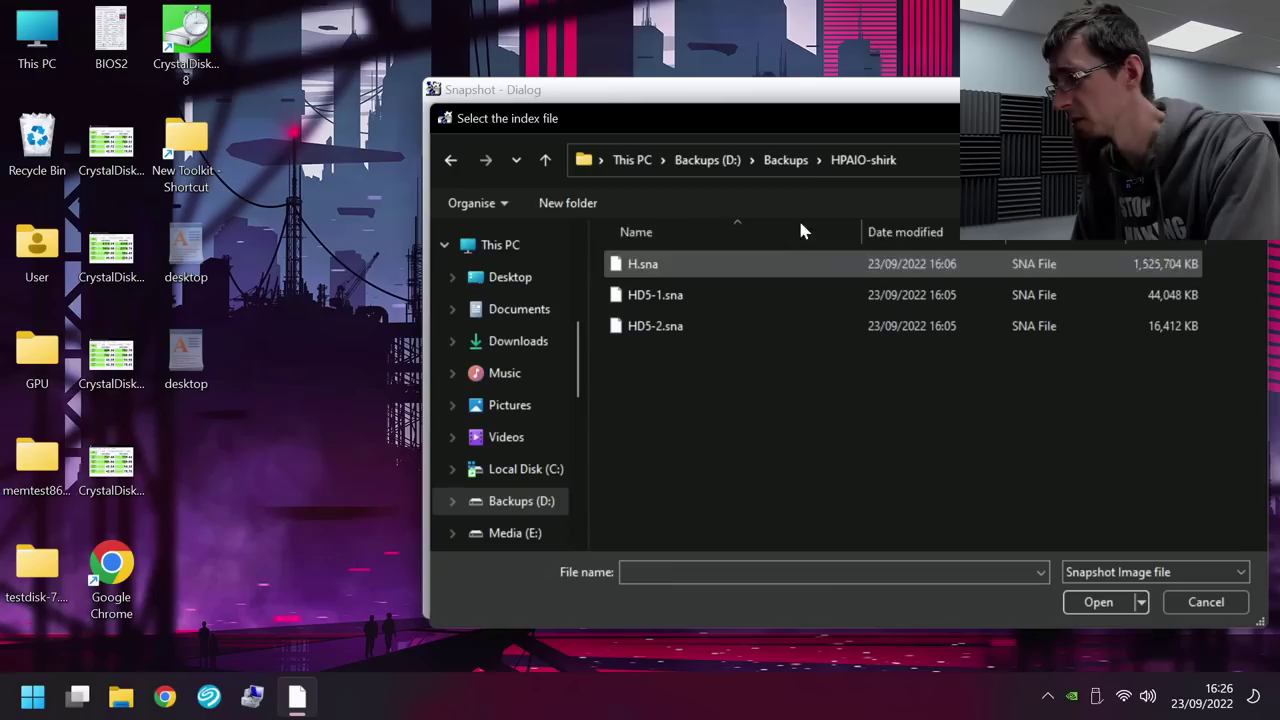
pyautogui.doubleClick(681, 266)
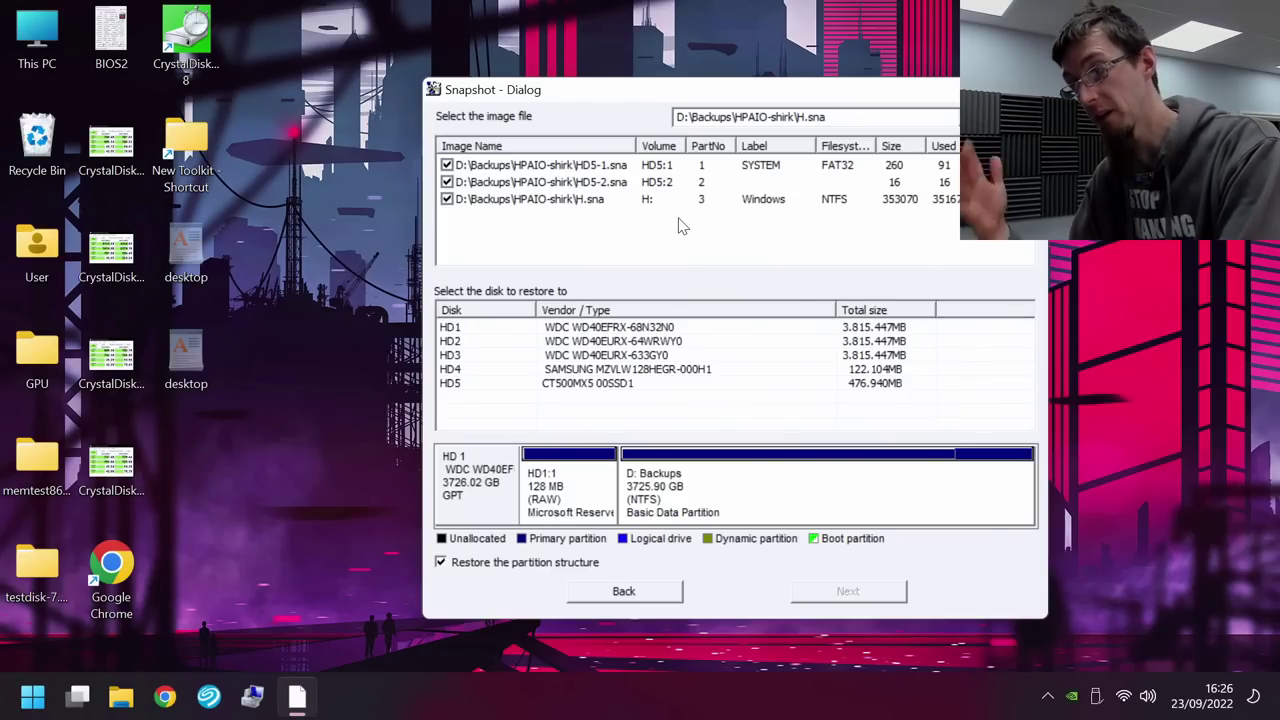
# Choose the 465.76 GB CT500MX5 SSD (HD5) as restore target and confirm overwriting it
pyautogui.click(669, 384)
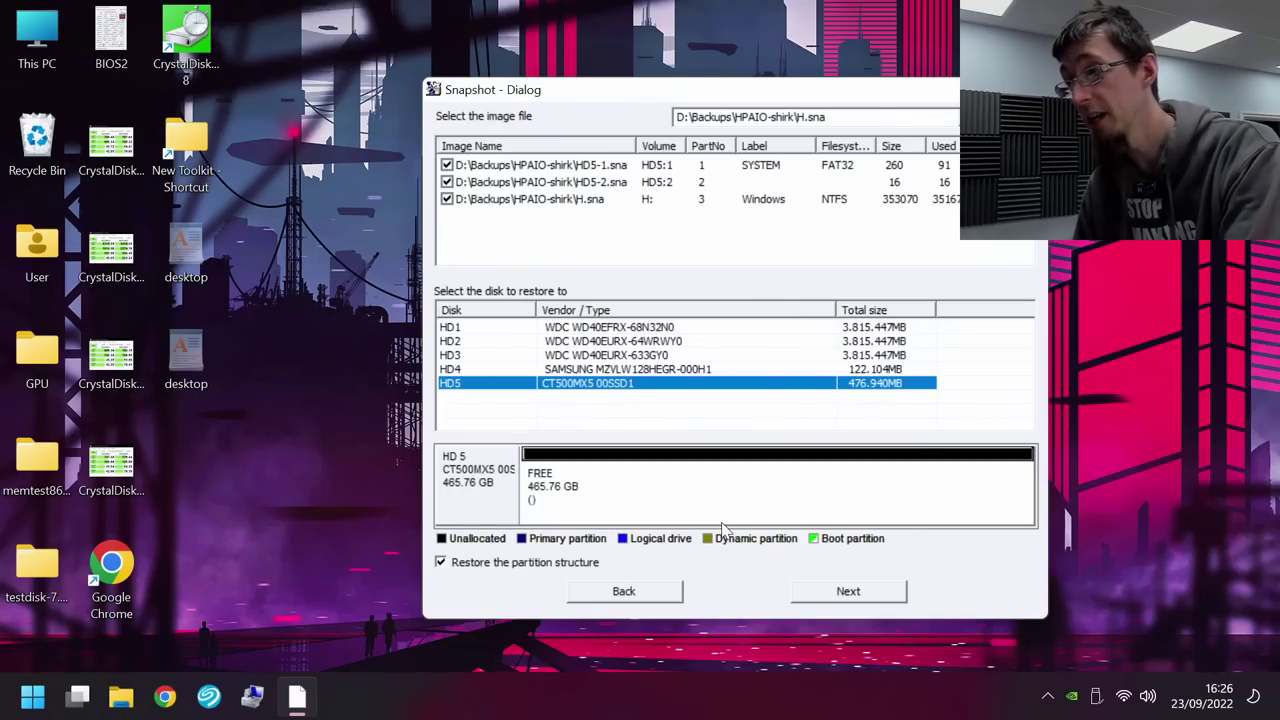
pyautogui.click(848, 592)
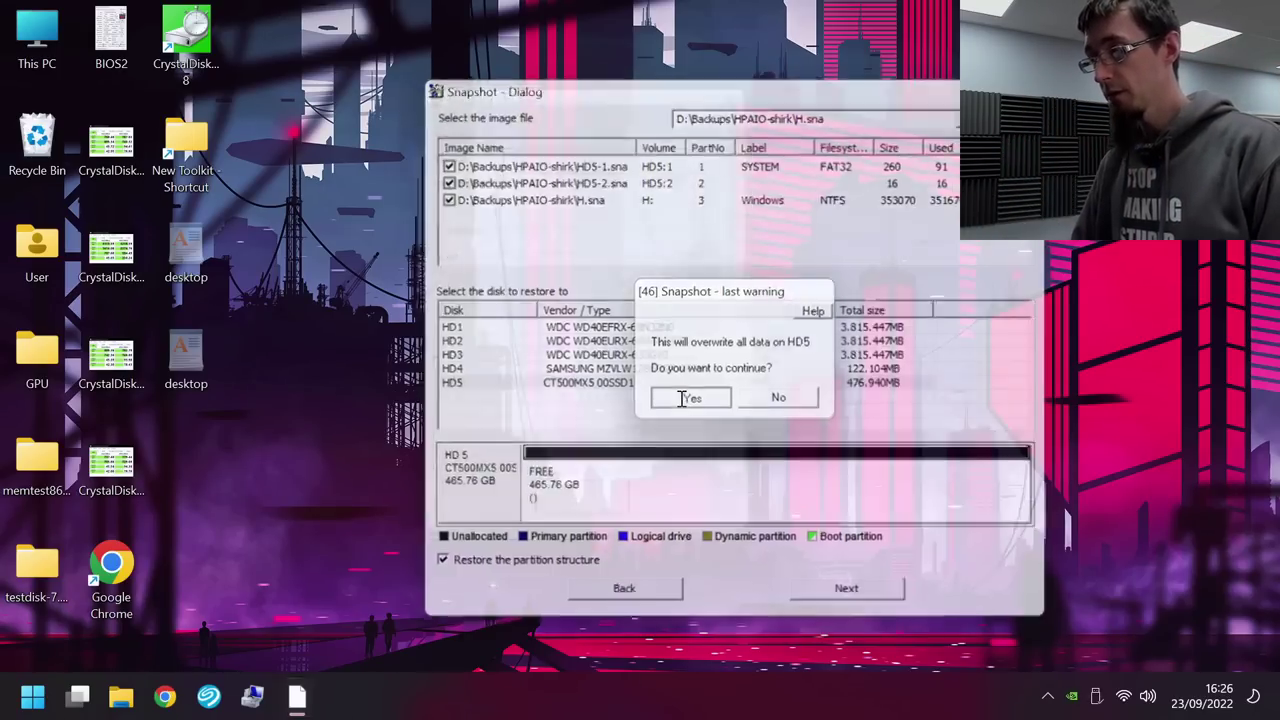
pyautogui.click(688, 399)
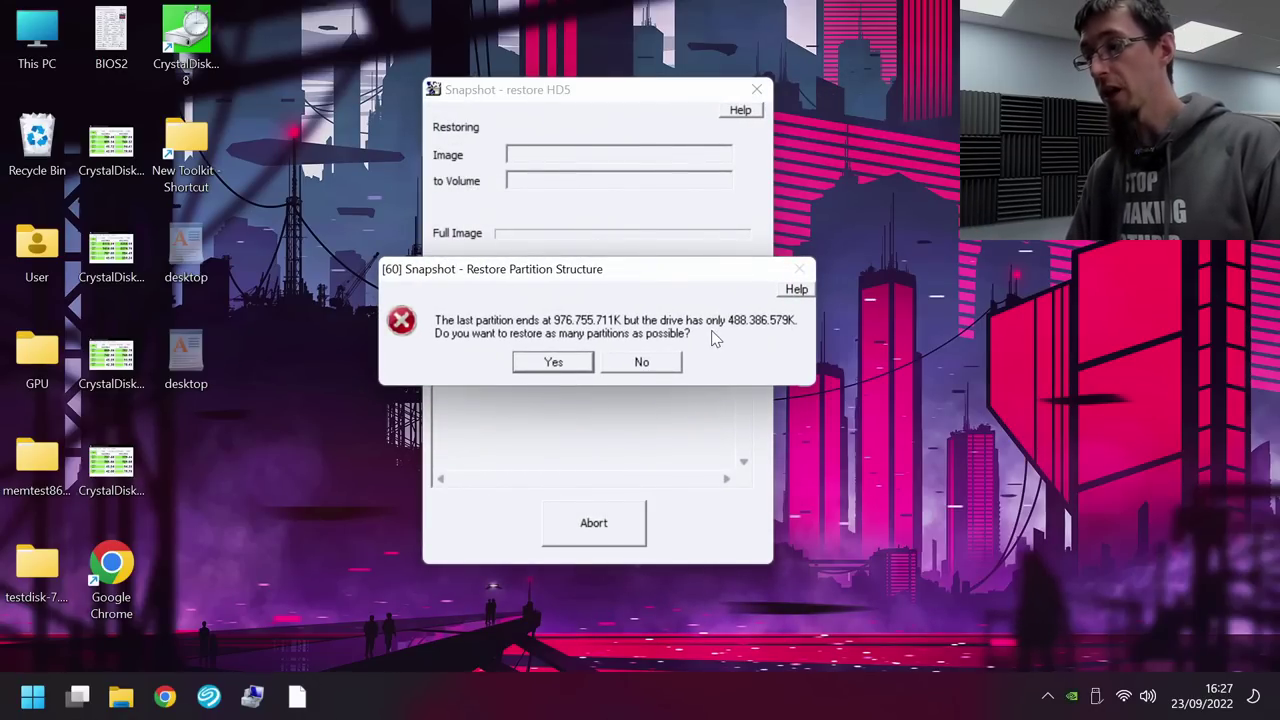
# Restore the partitions that fit onto HD5, declining to format H: and closing File Explorer
pyautogui.click(550, 363)
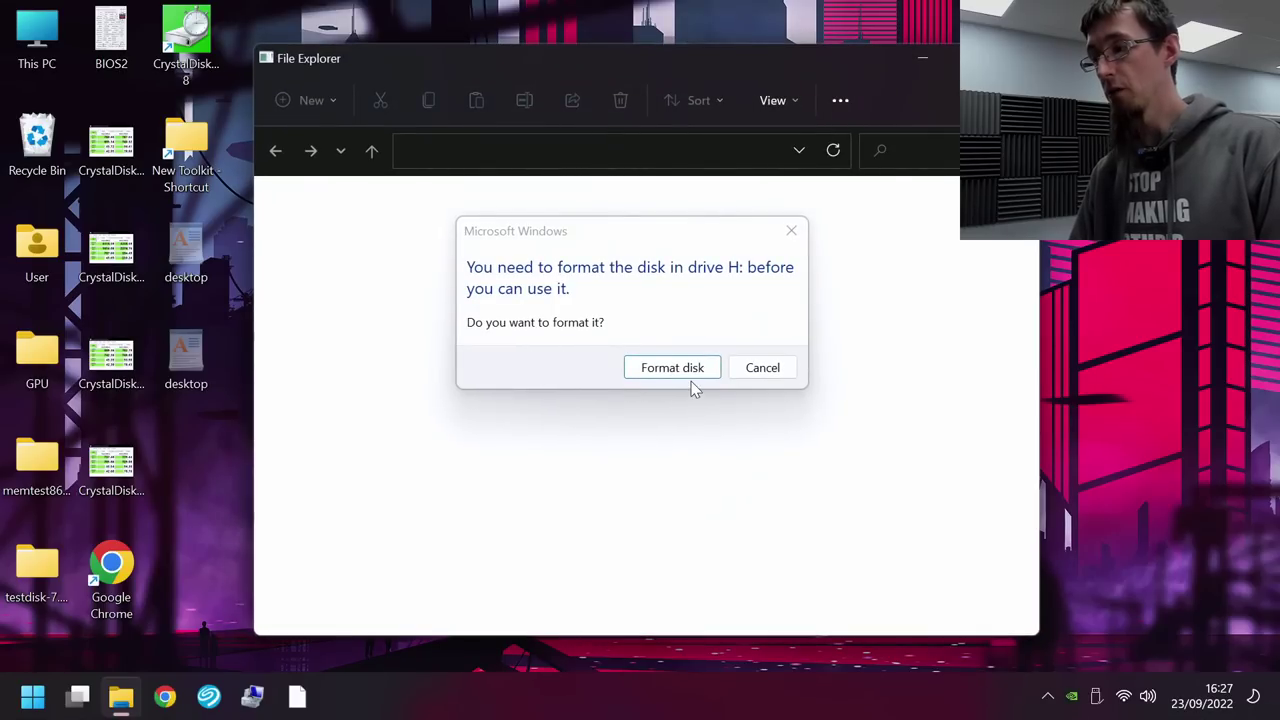
pyautogui.click(767, 373)
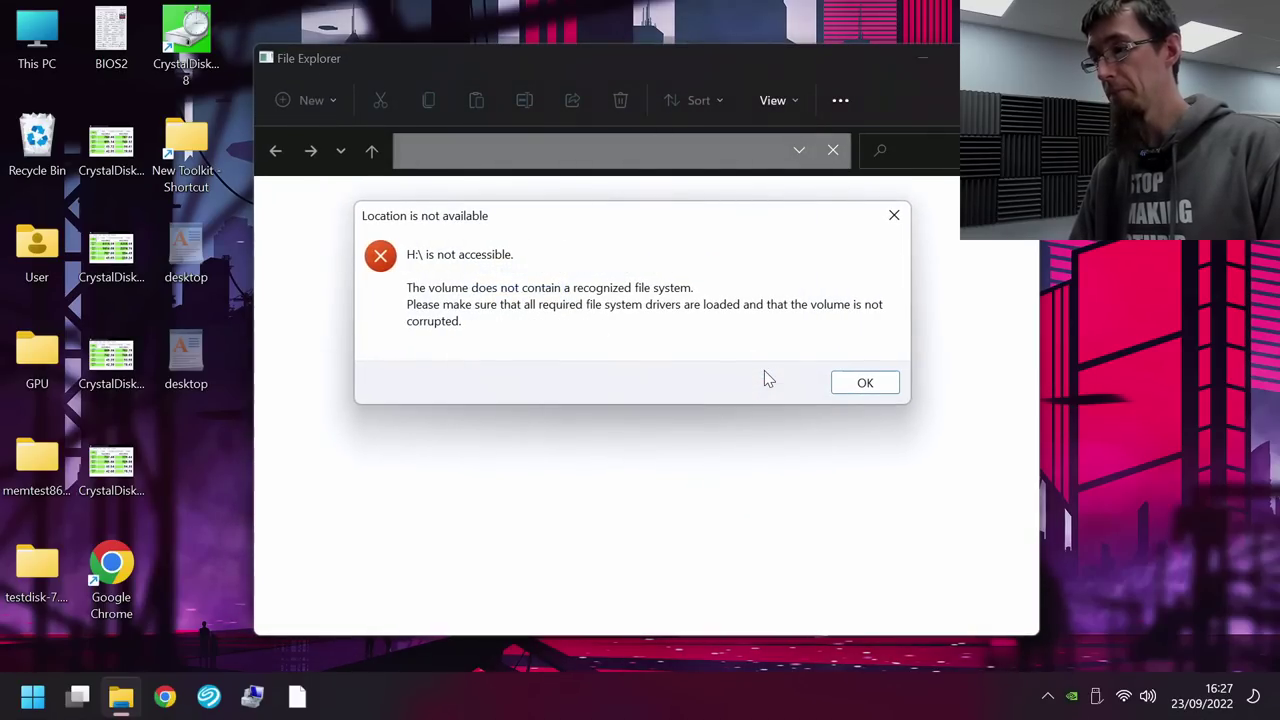
pyautogui.click(870, 383)
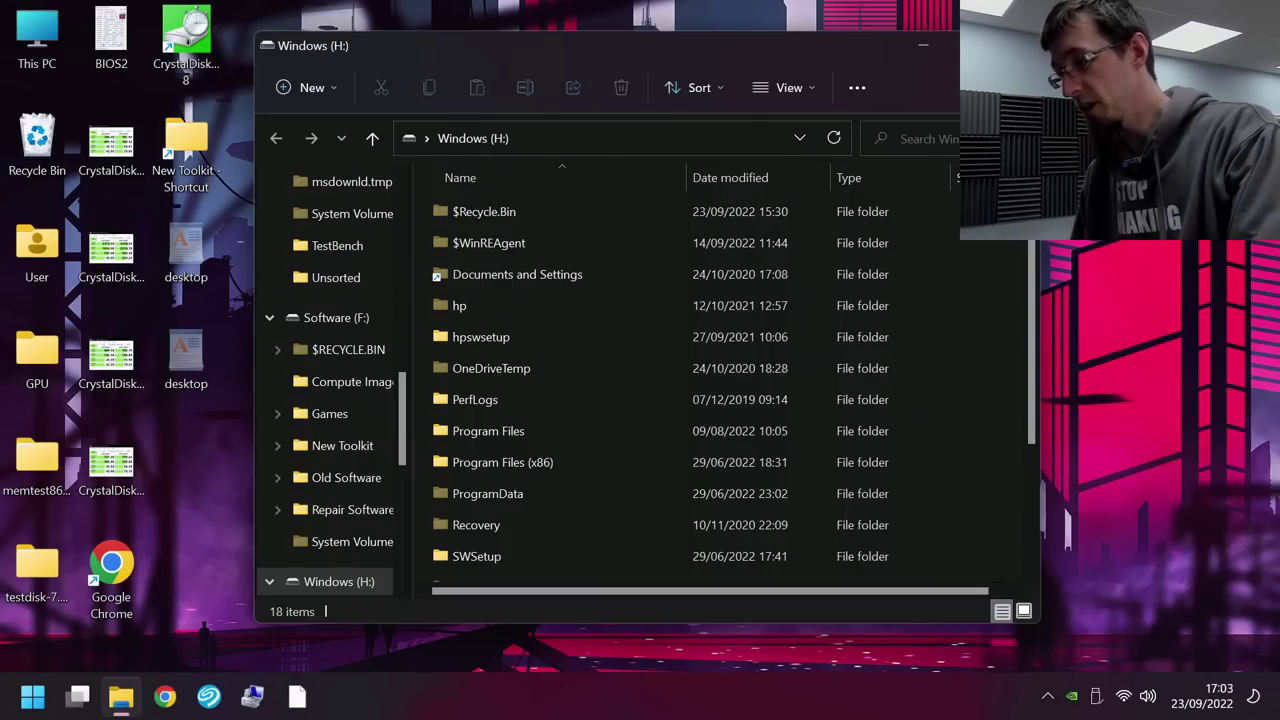
pyautogui.hotkey('alt', 'F4')
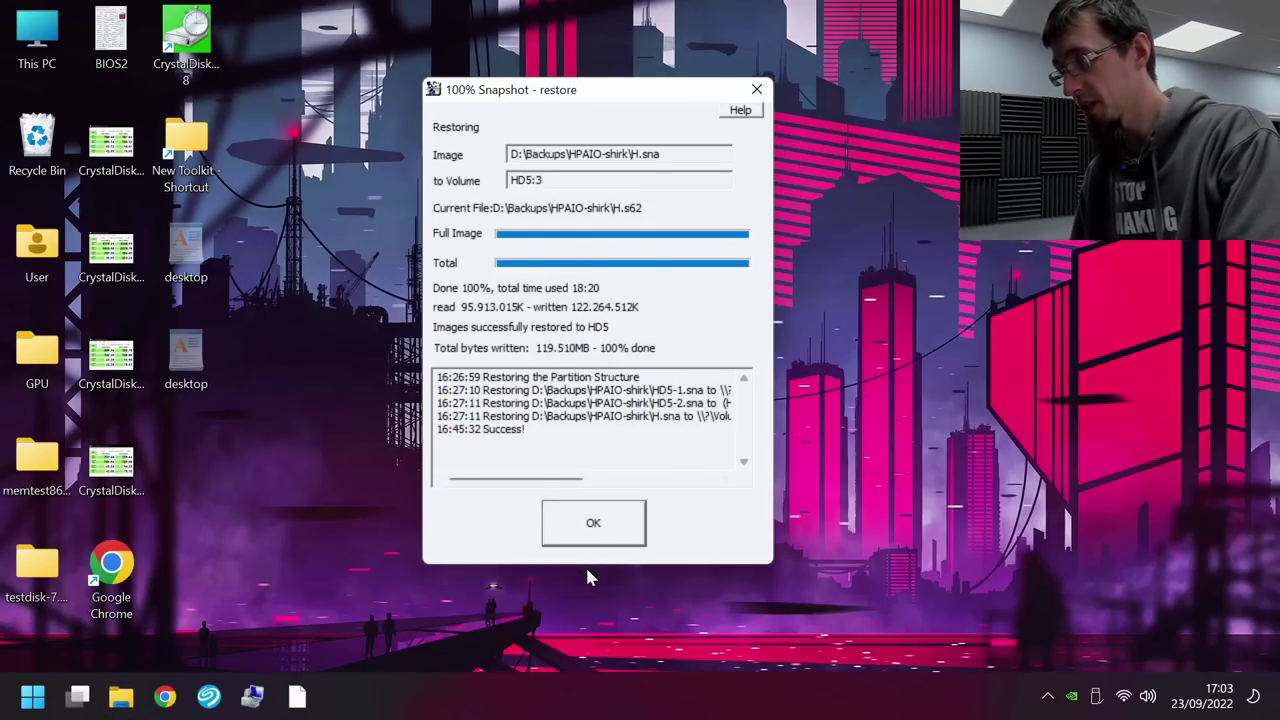
# Close the restore report and open Disk Management in Computer Management
pyautogui.click(590, 523)
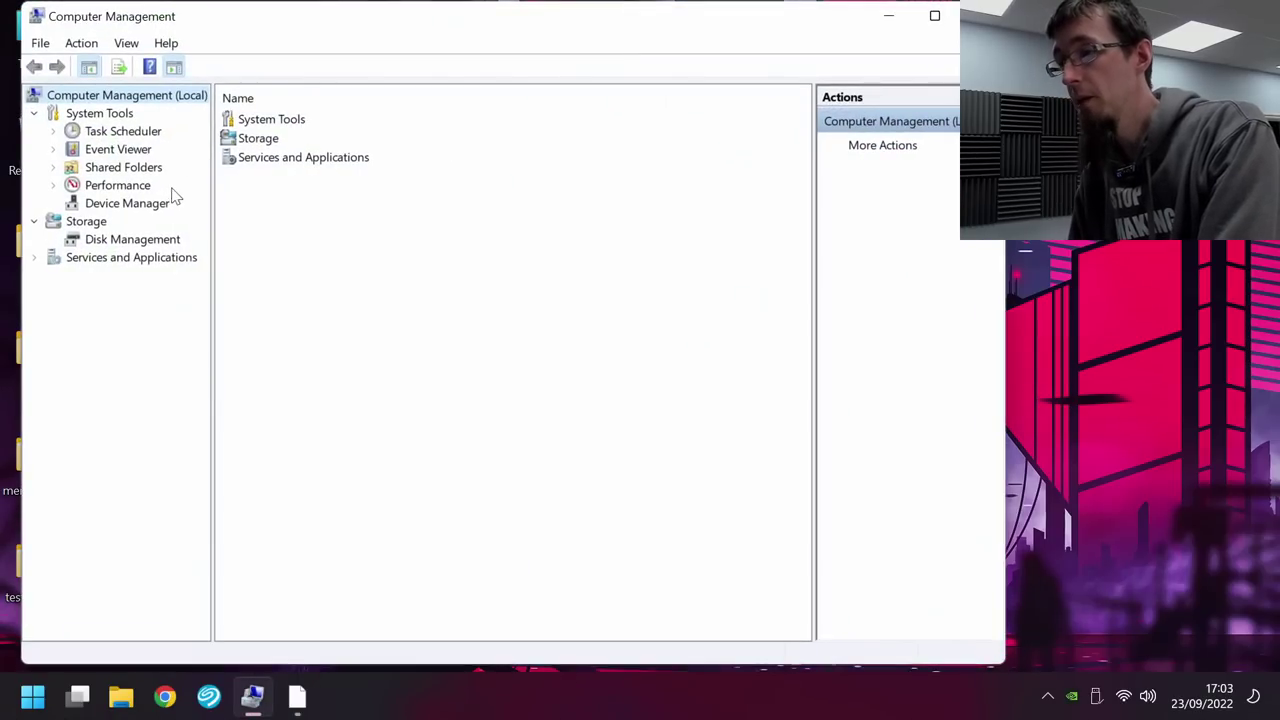
pyautogui.click(125, 237)
pyautogui.doubleClick(457, 23)
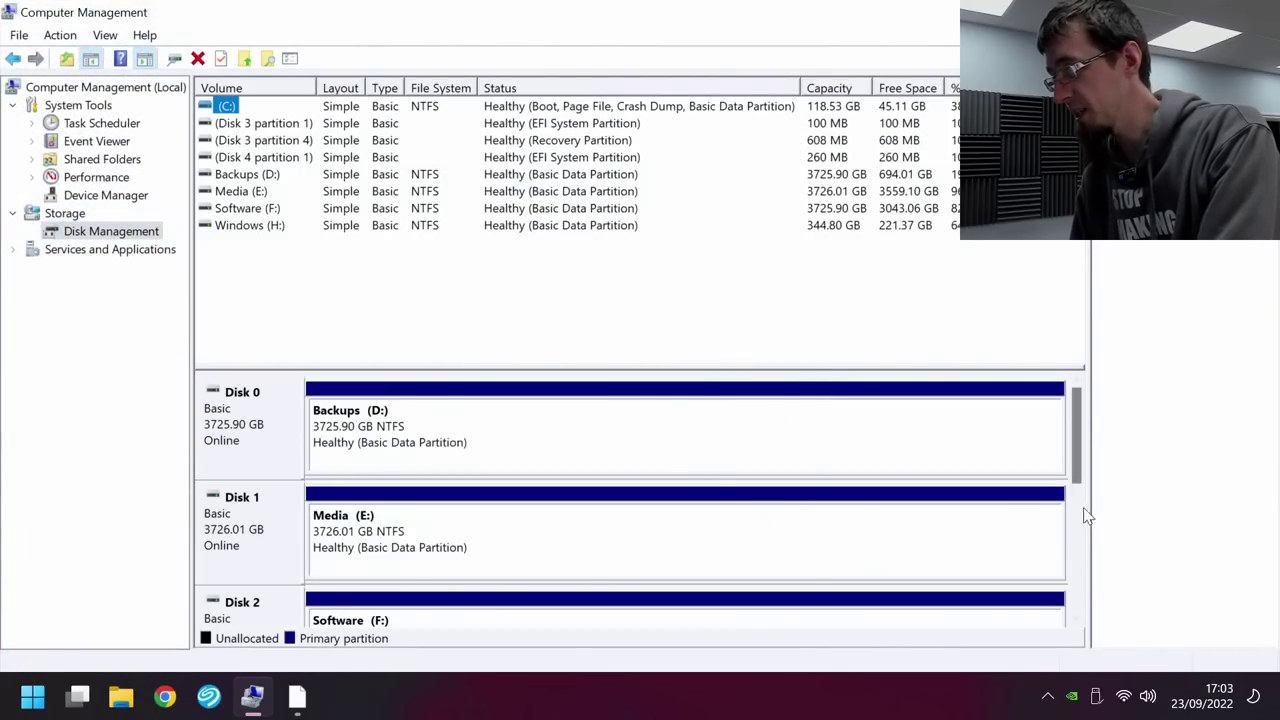
# Inspect Disk 4: 344.80 GB Windows (H:) followed by 120.70 GB unallocated
pyautogui.moveTo(1074, 452); pyautogui.dragTo(1083, 565)
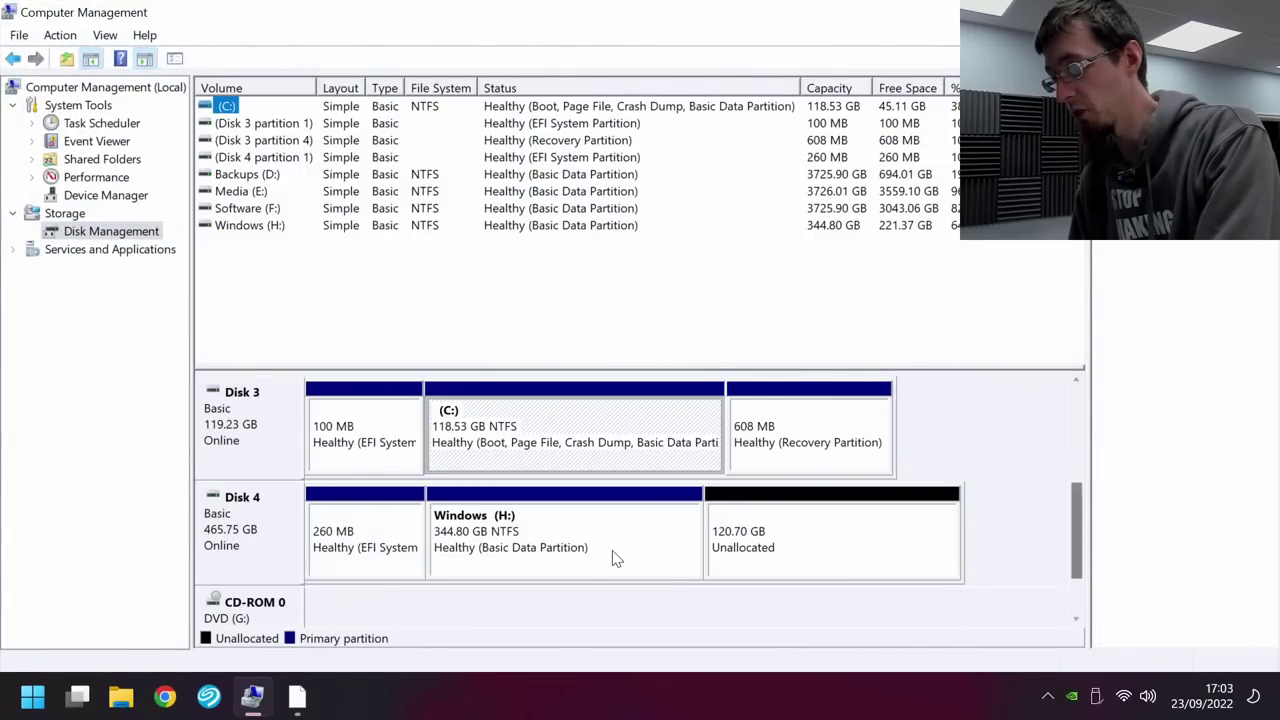
pyautogui.click(780, 535)
pyautogui.click(659, 557)
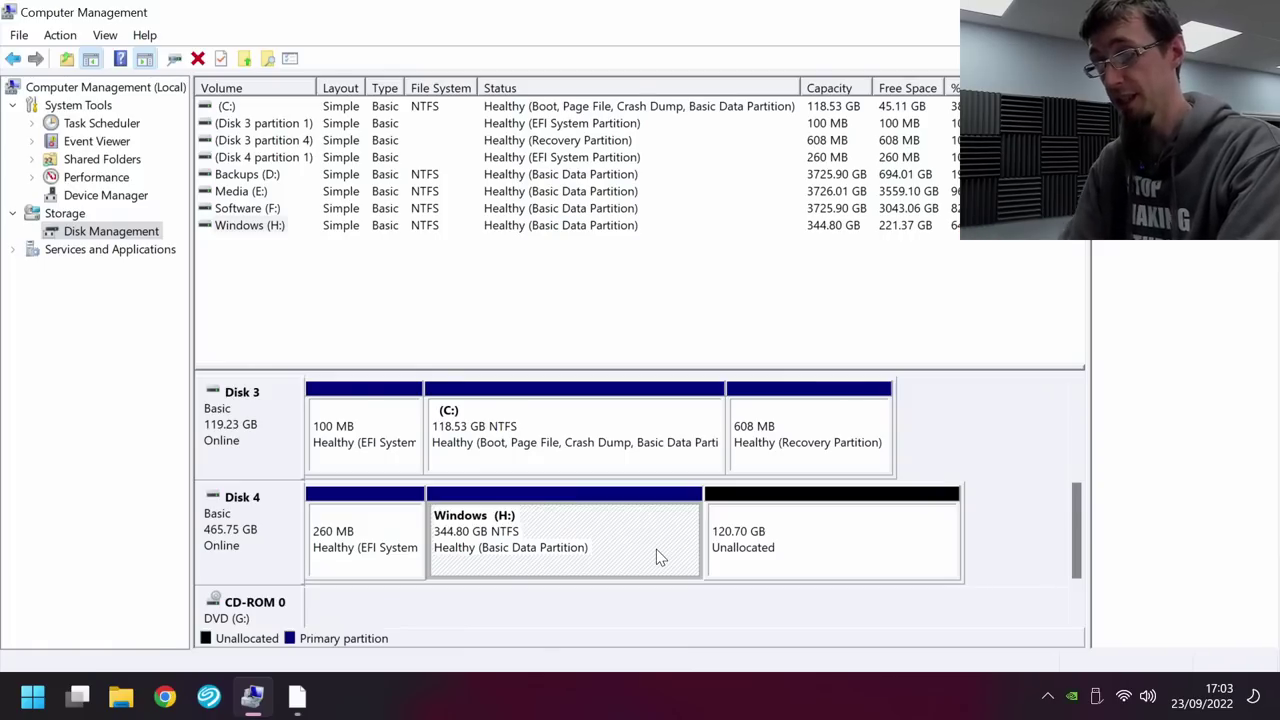
pyautogui.click(856, 530)
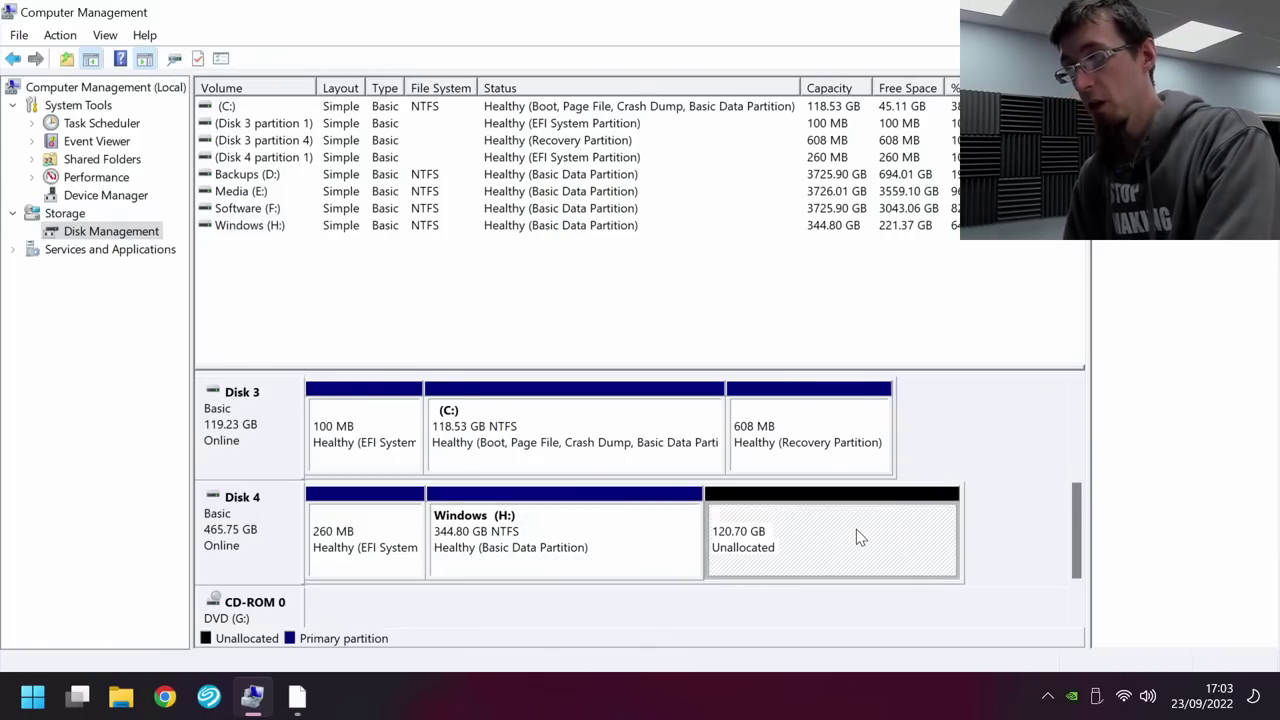
pyautogui.click(668, 530)
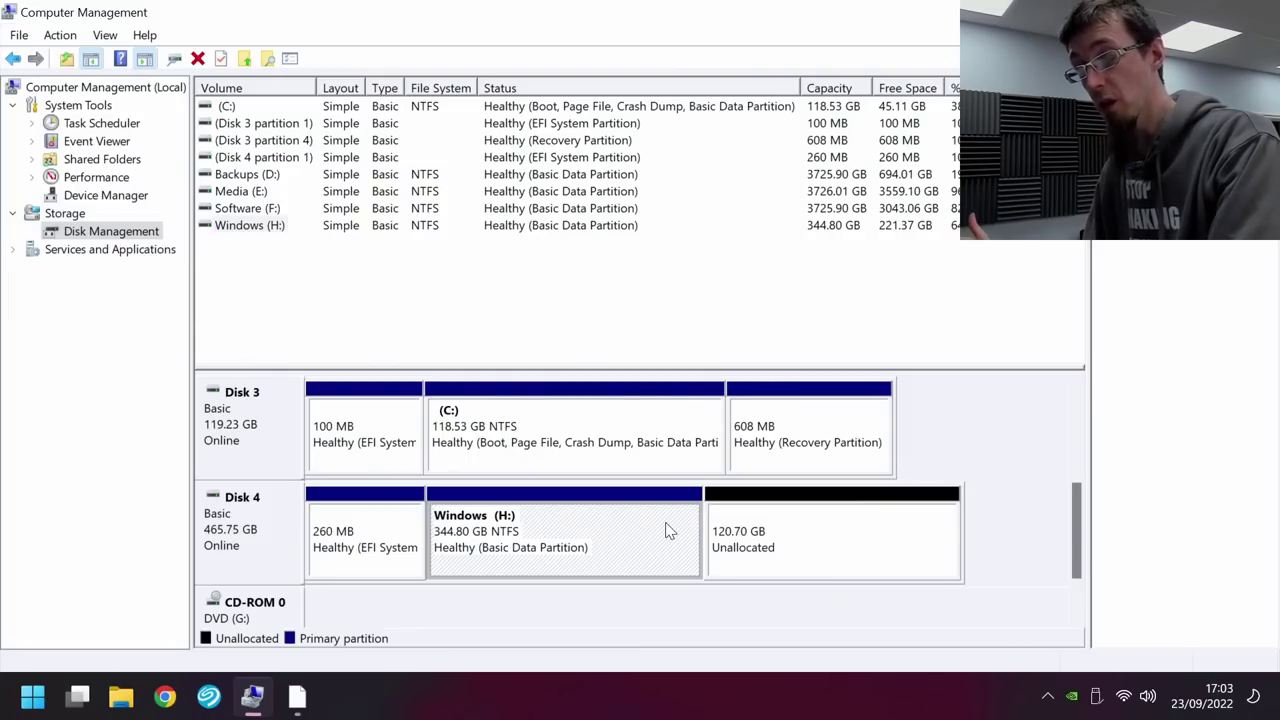
pyautogui.click(805, 566)
pyautogui.click(610, 522)
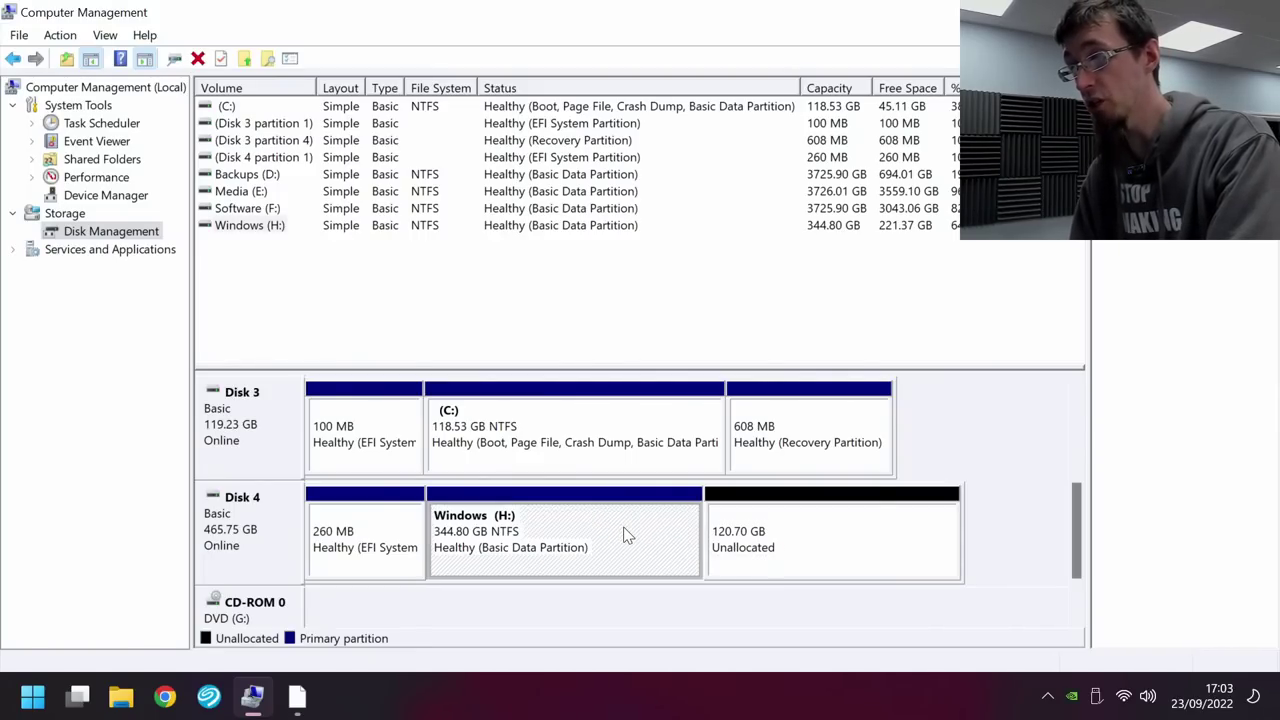
# Extend Windows (H:) by the full 123591 MB so it reaches 465.49 GB
pyautogui.rightClick(624, 535)
pyautogui.click(720, 411)
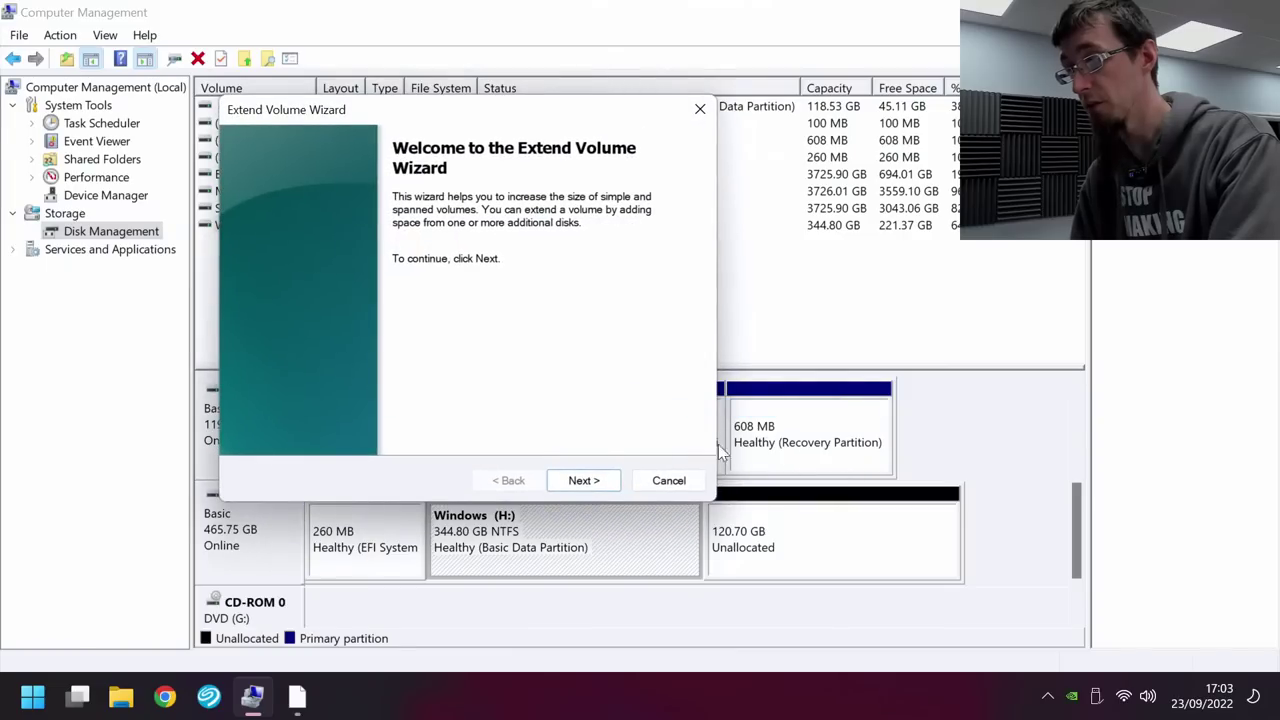
pyautogui.click(584, 481)
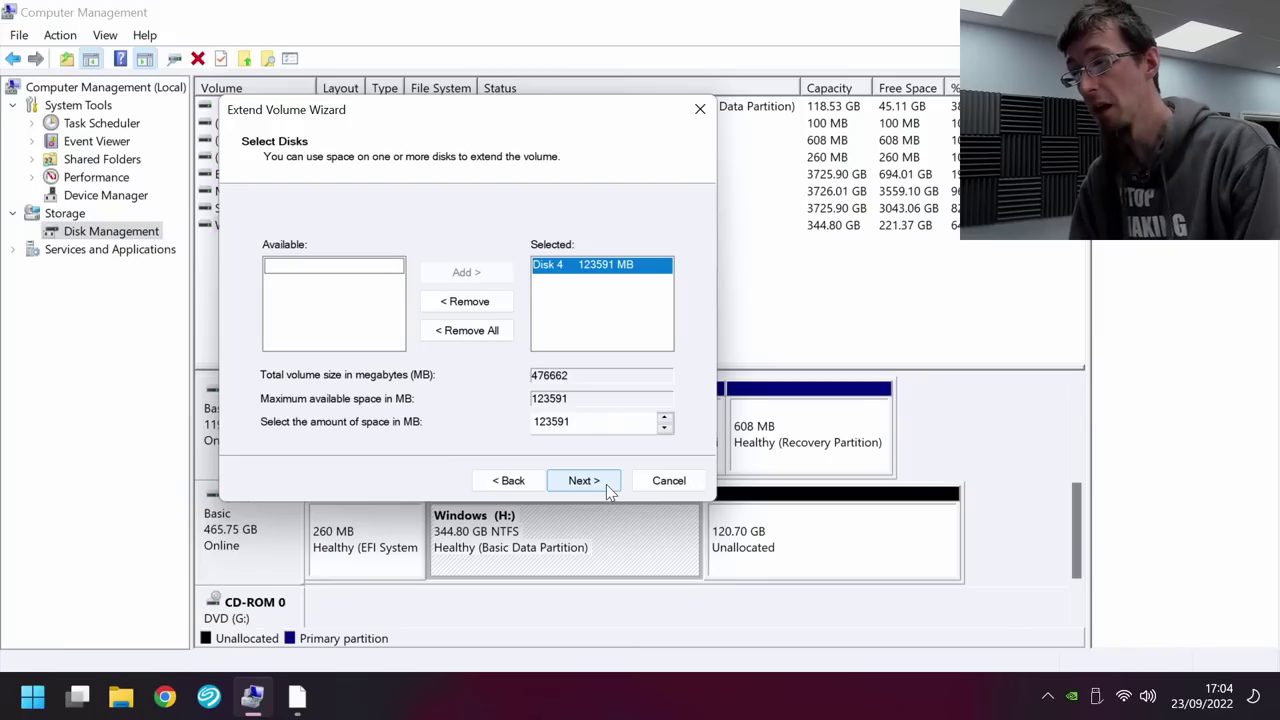
pyautogui.doubleClick(594, 423)
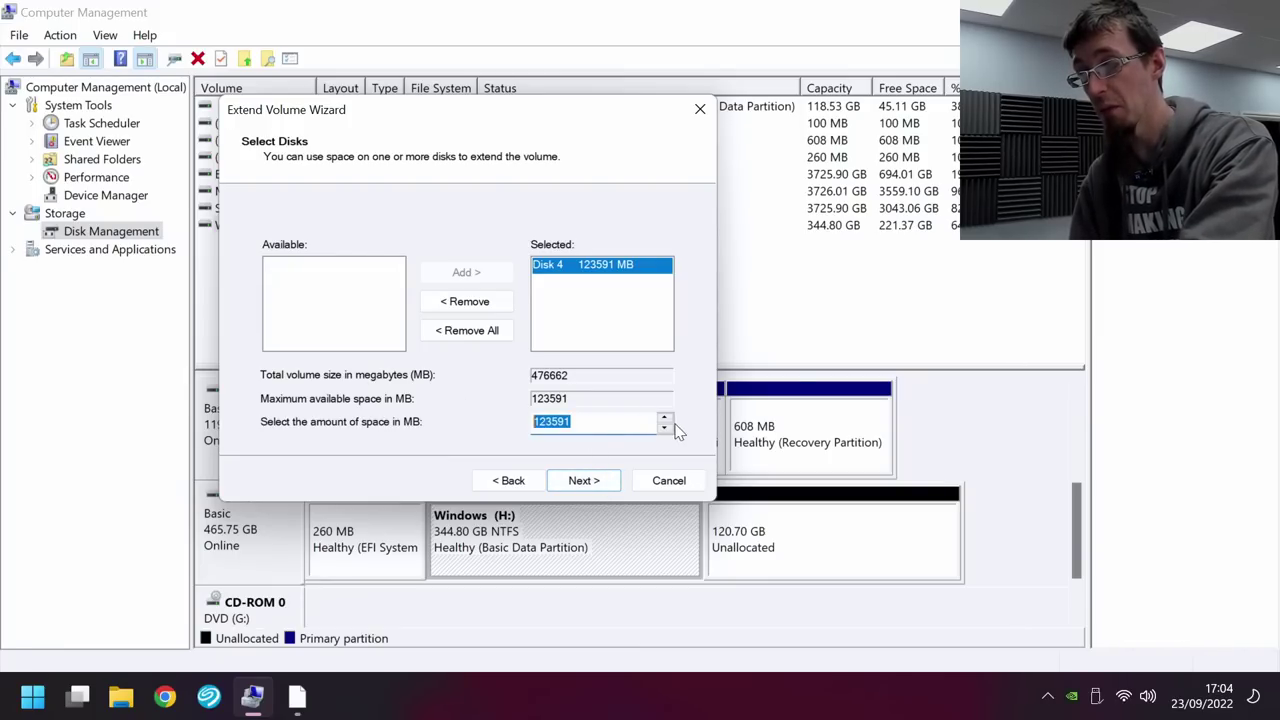
pyautogui.click(590, 482)
pyautogui.click(586, 481)
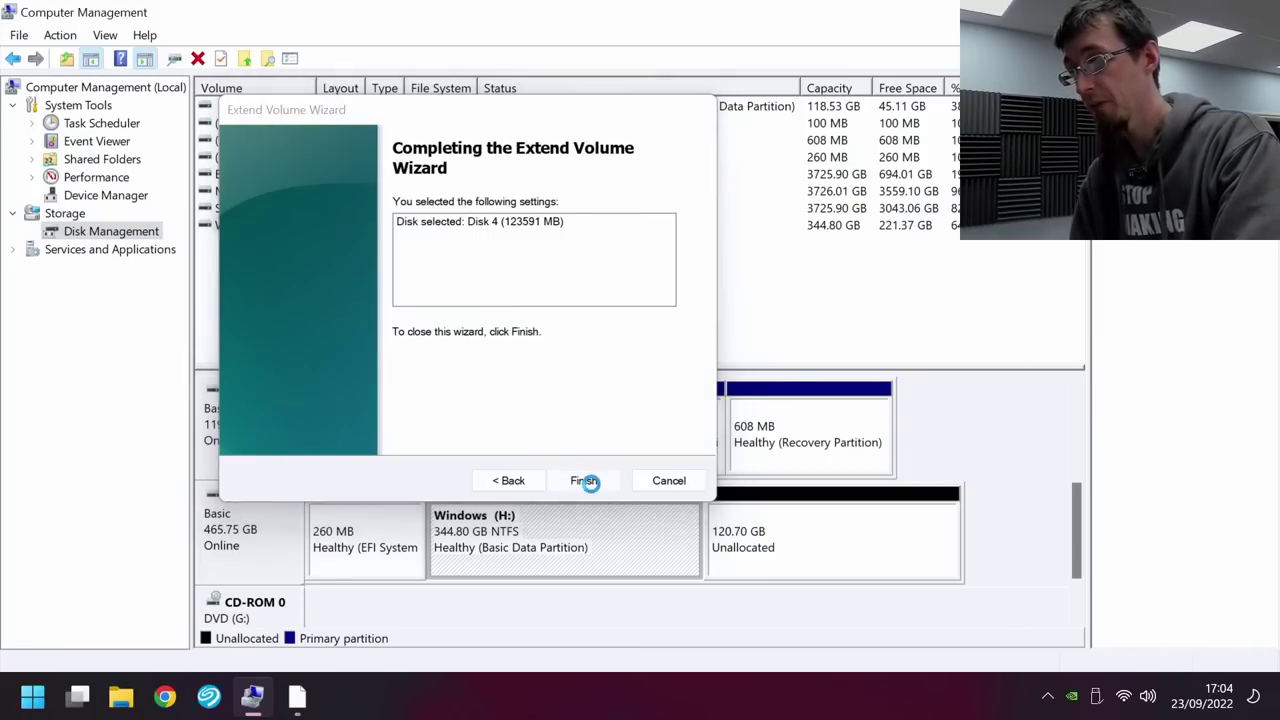
pyautogui.click(737, 549)
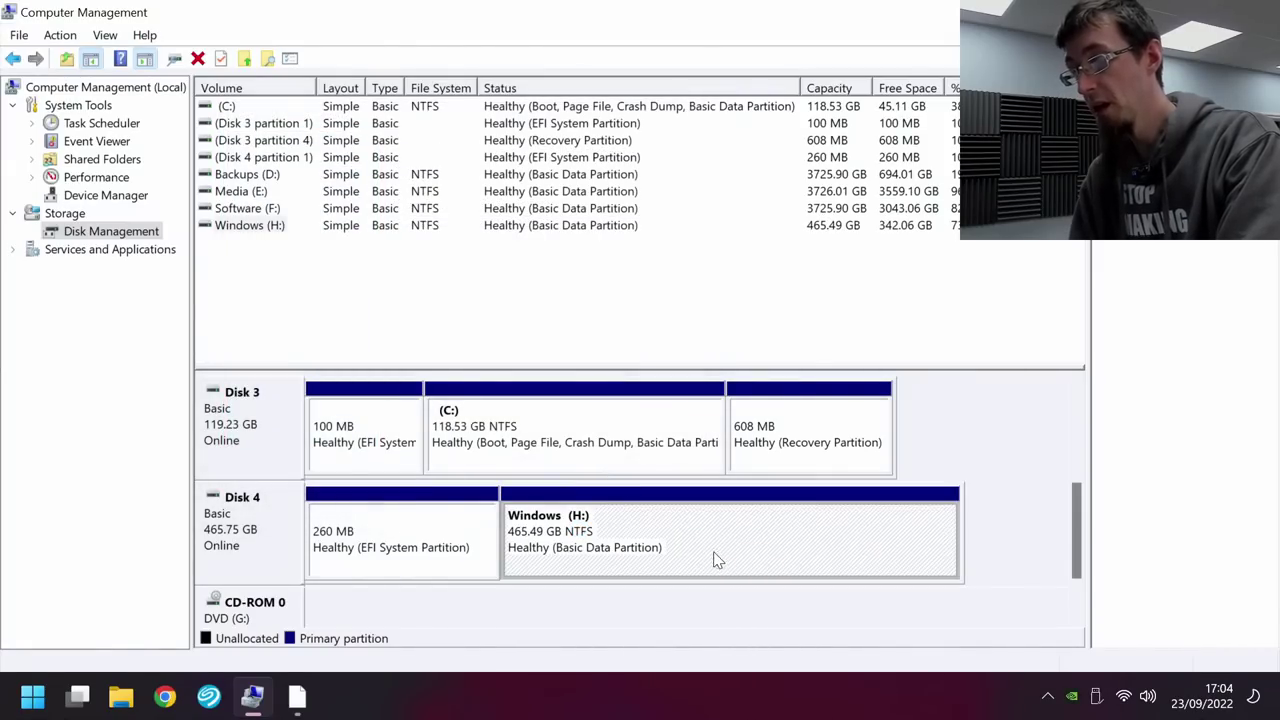